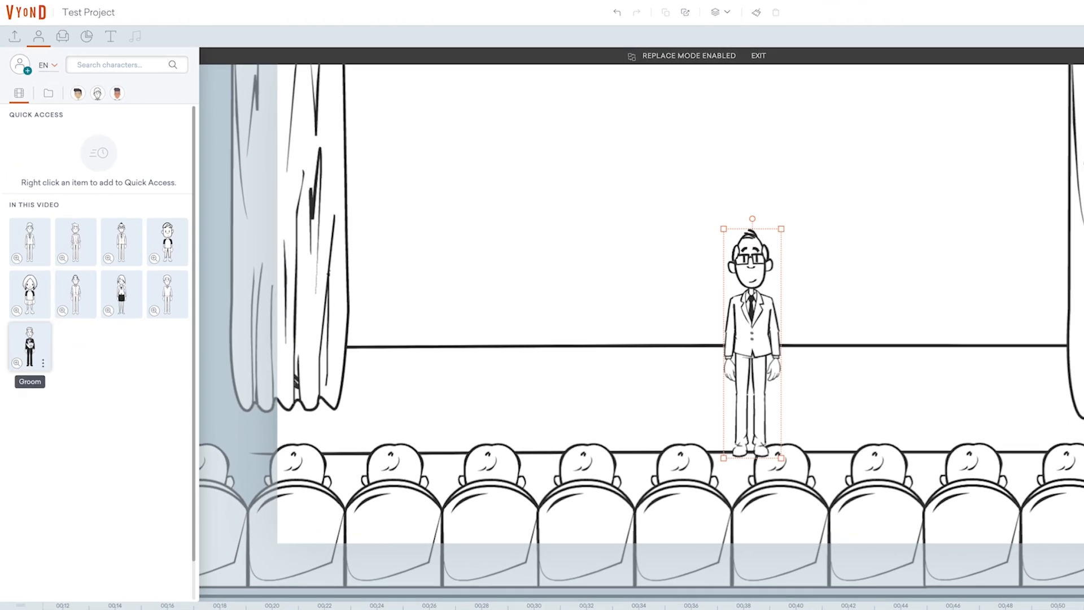
Replace the suited man in front of the audience with the Groom character and adjust his position on the stage.
left_click(29, 345)
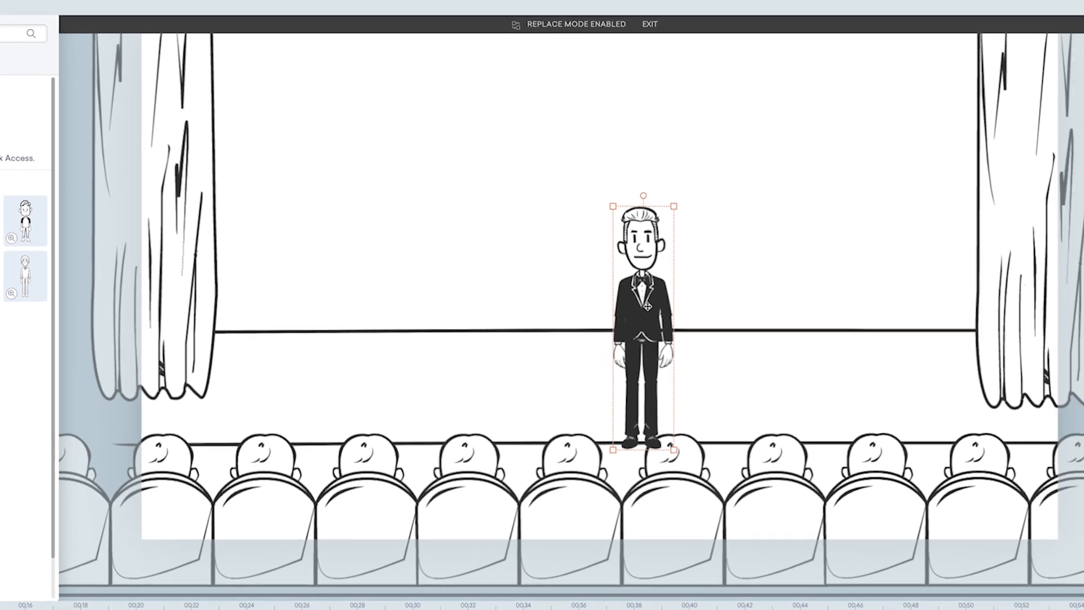
left_click_drag(758, 326, 728, 273)
left_click_drag(562, 245, 562, 244)
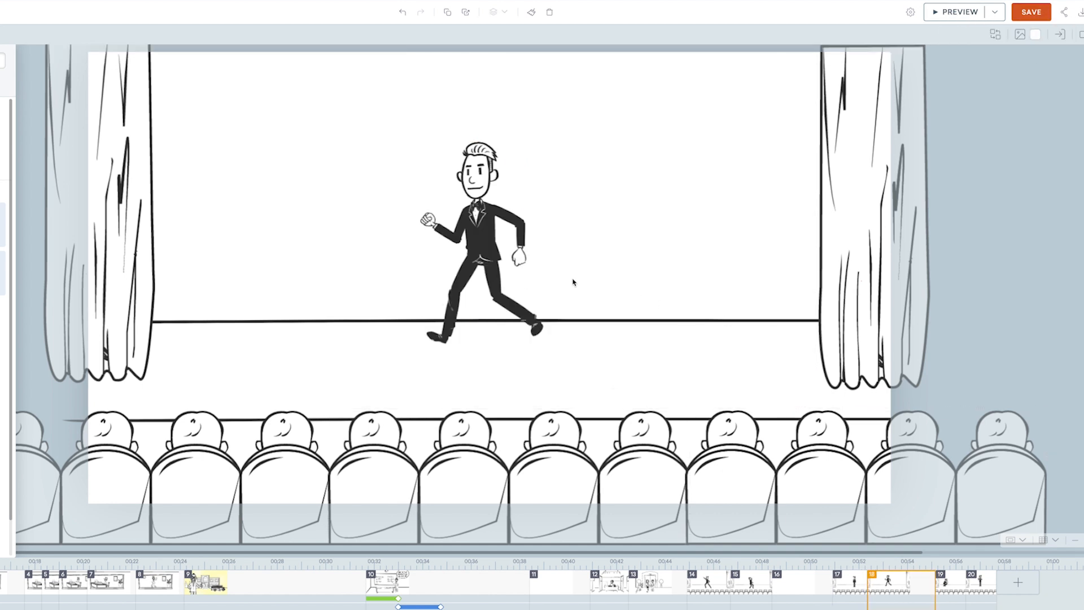
Check the running groom's motion path settings and preview the animation from the stage scenes.
left_click(492, 248)
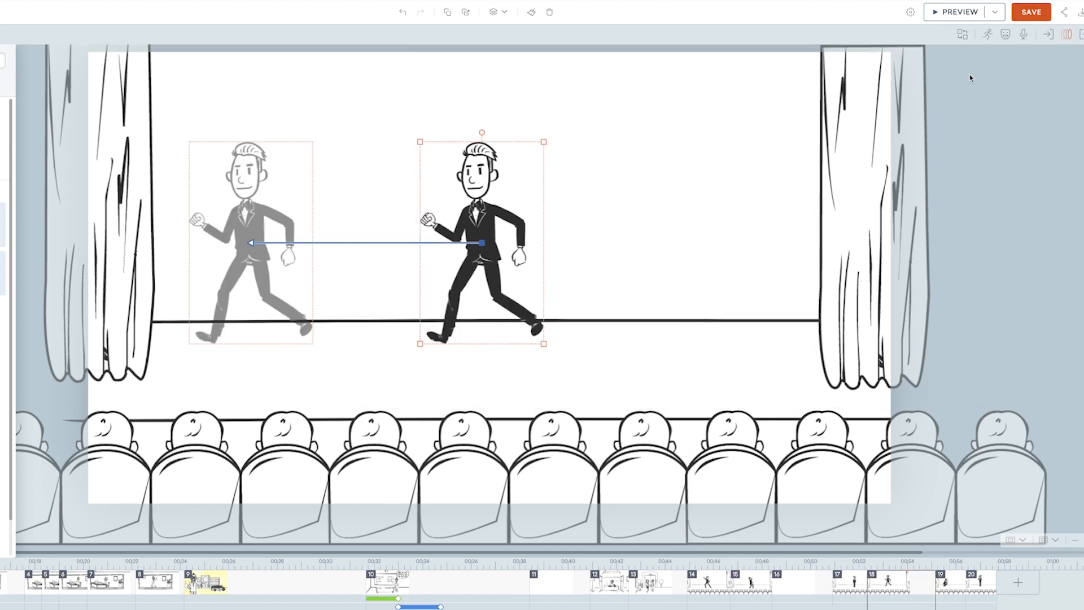
left_click(1067, 35)
left_click(1067, 35)
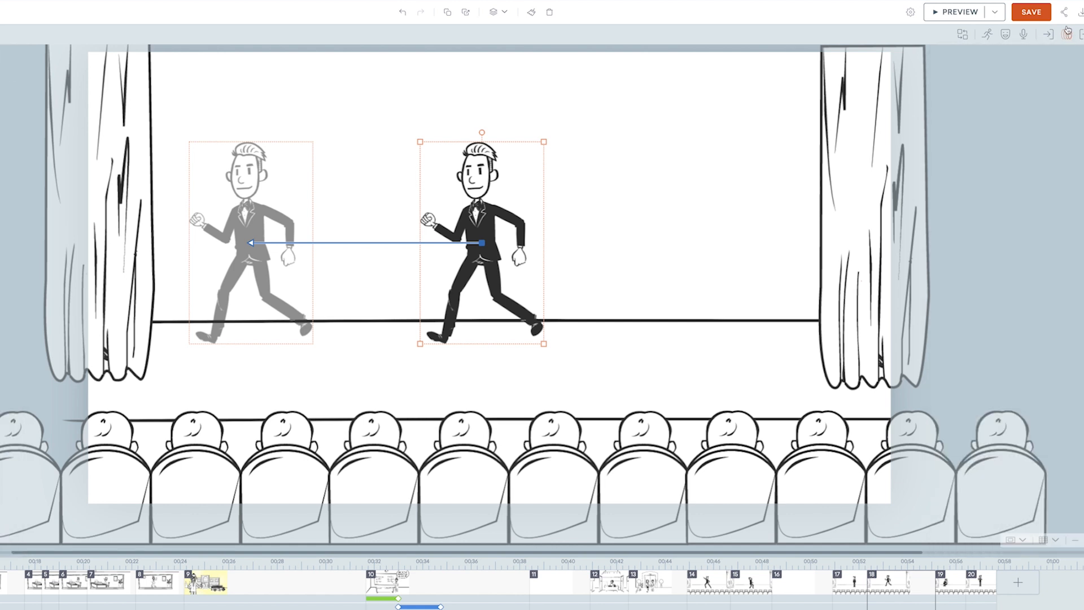
left_click(853, 597)
left_click(954, 15)
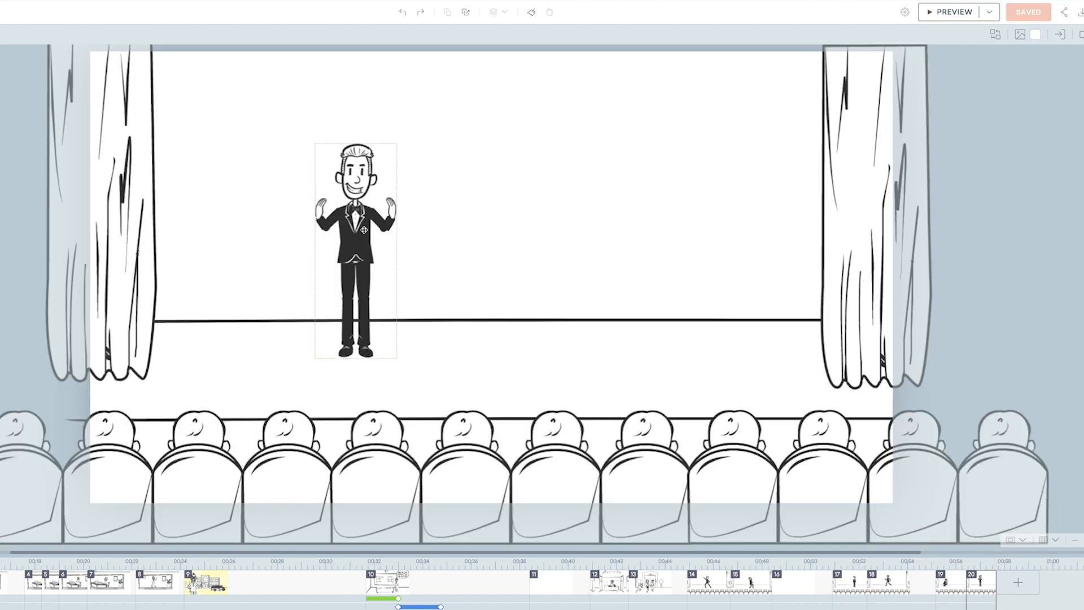
Apply the first walking action from the Daily Life category to the standing groom and preview the scene.
left_click(362, 228)
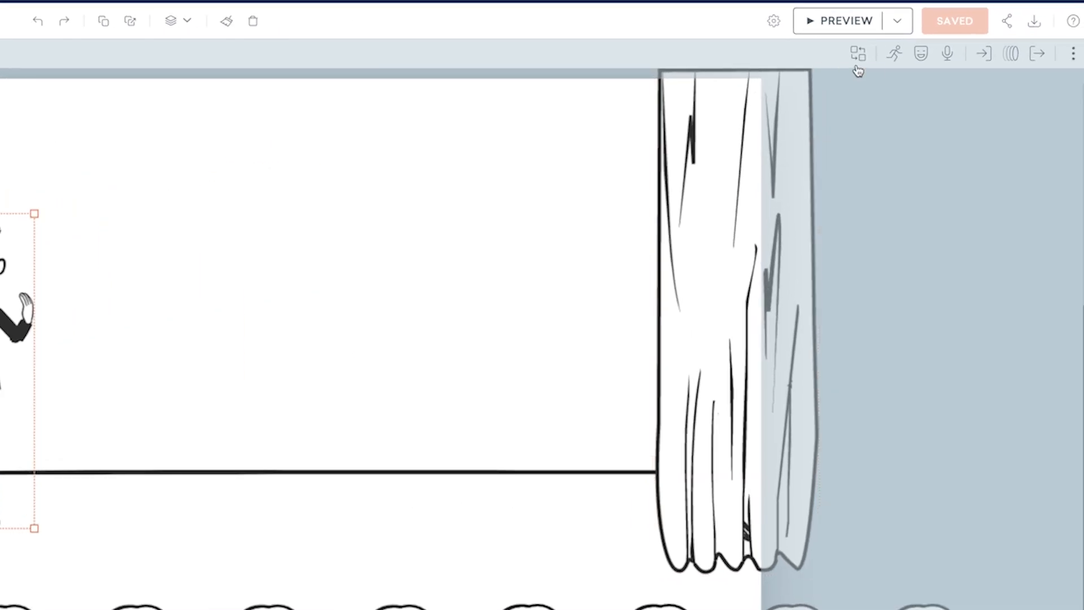
left_click(897, 56)
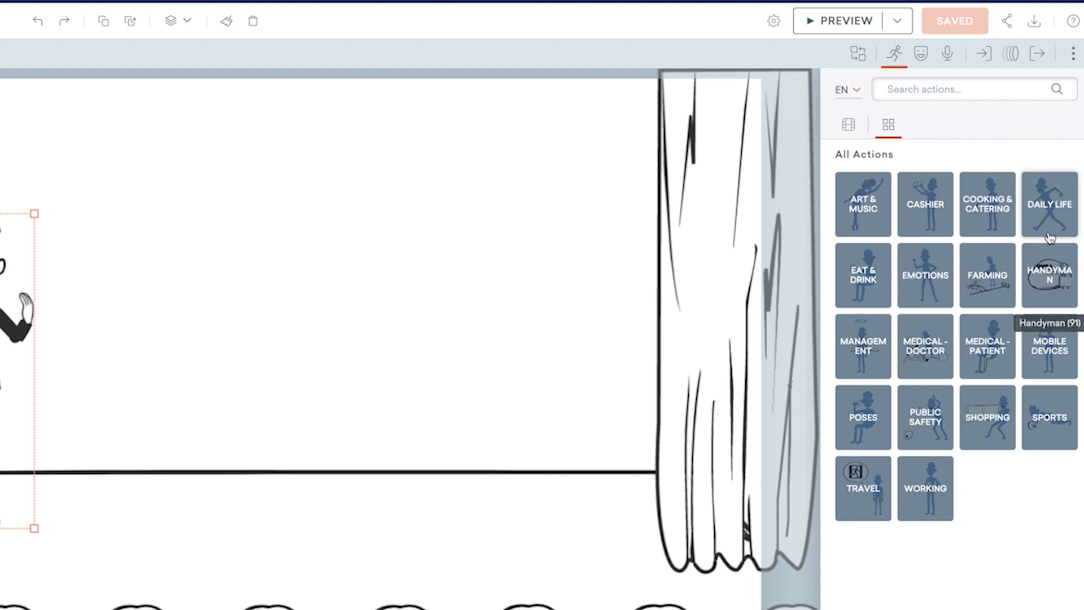
left_click(1051, 212)
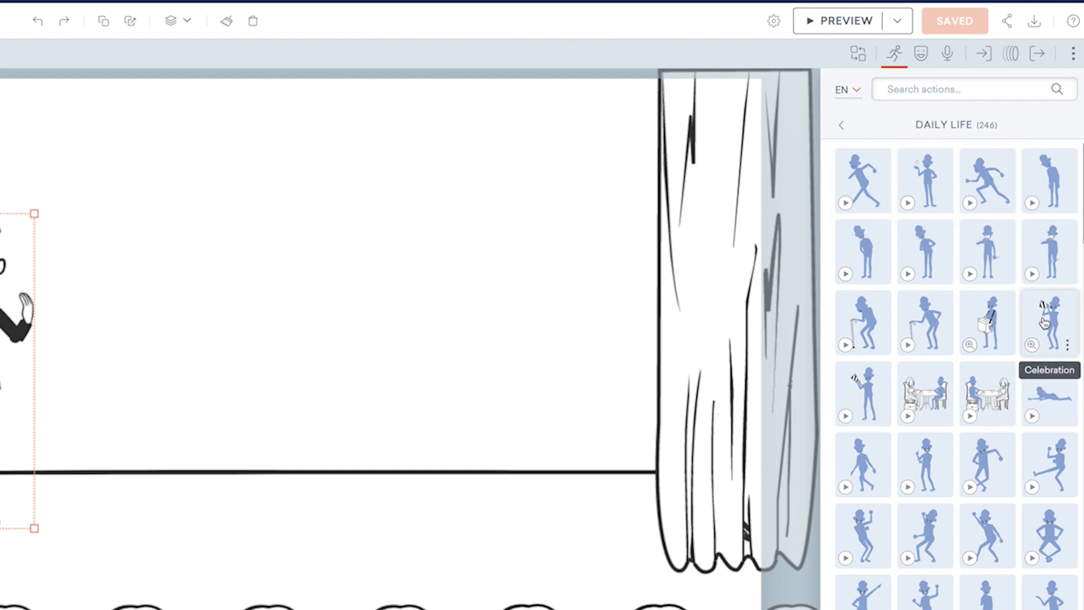
left_click(846, 202)
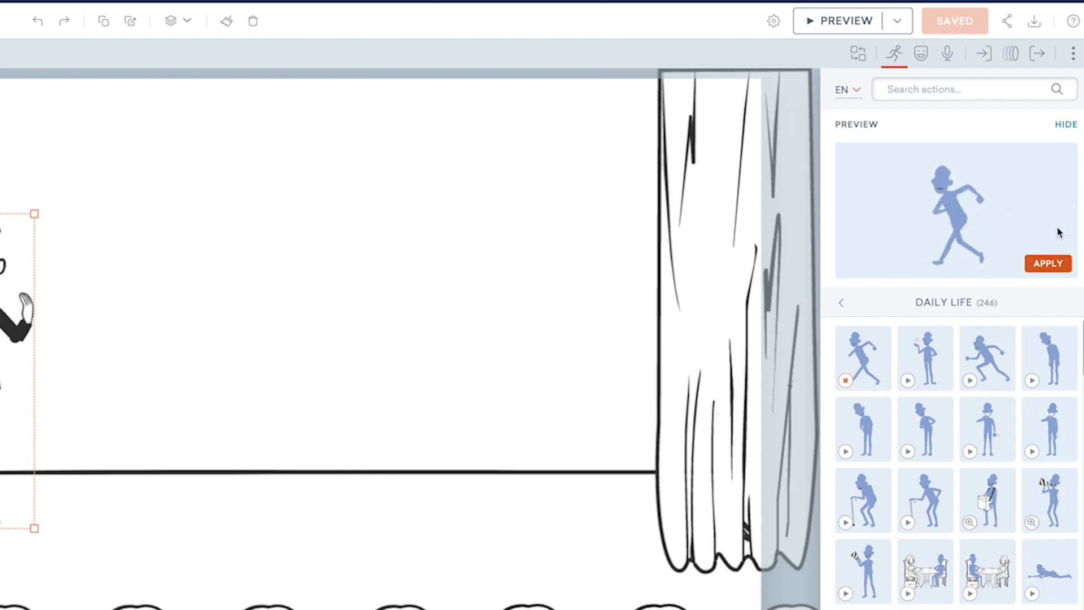
left_click(1043, 262)
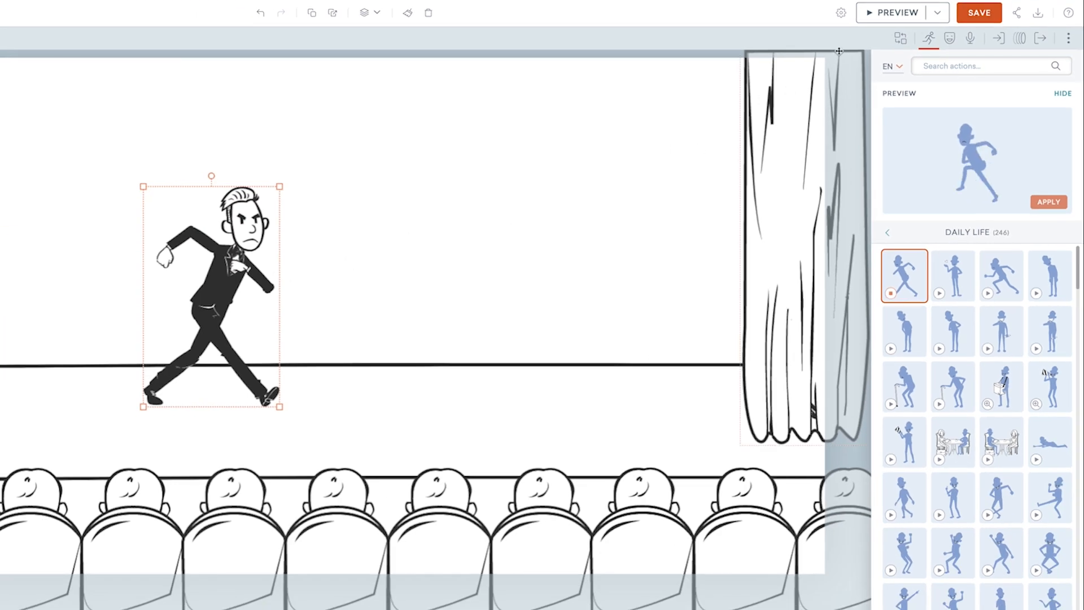
left_click(892, 12)
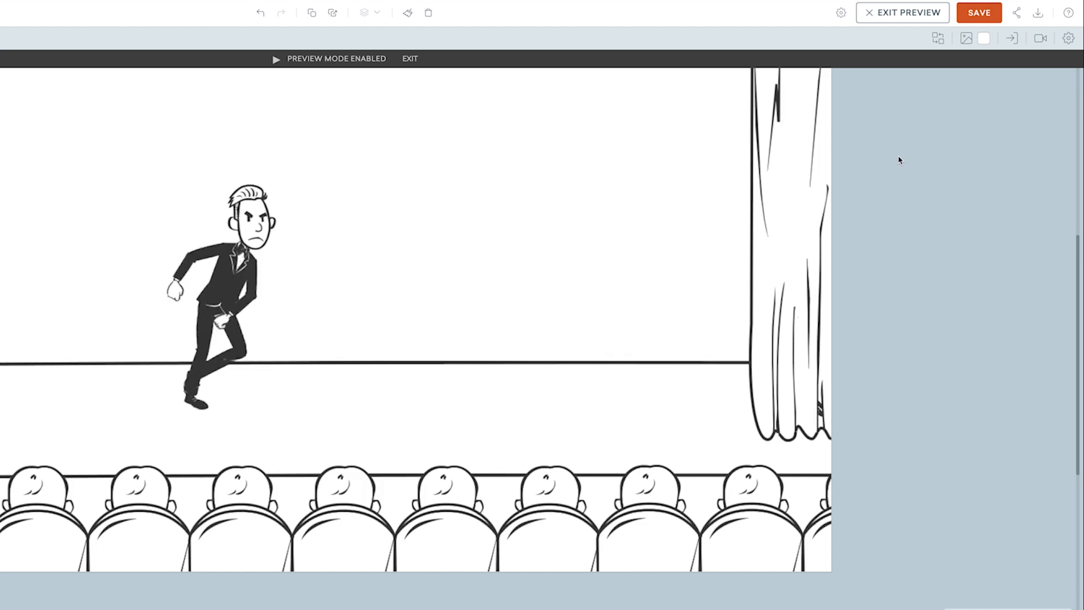
left_click(898, 16)
Set the walking groom's facial expression to Happy.
left_click(206, 232)
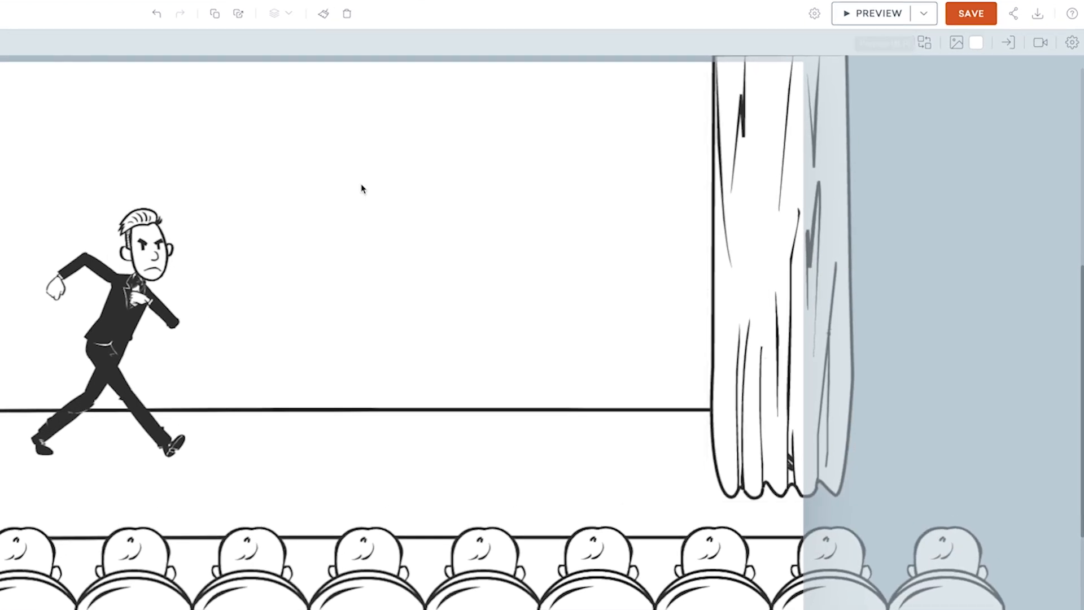
left_click(157, 247)
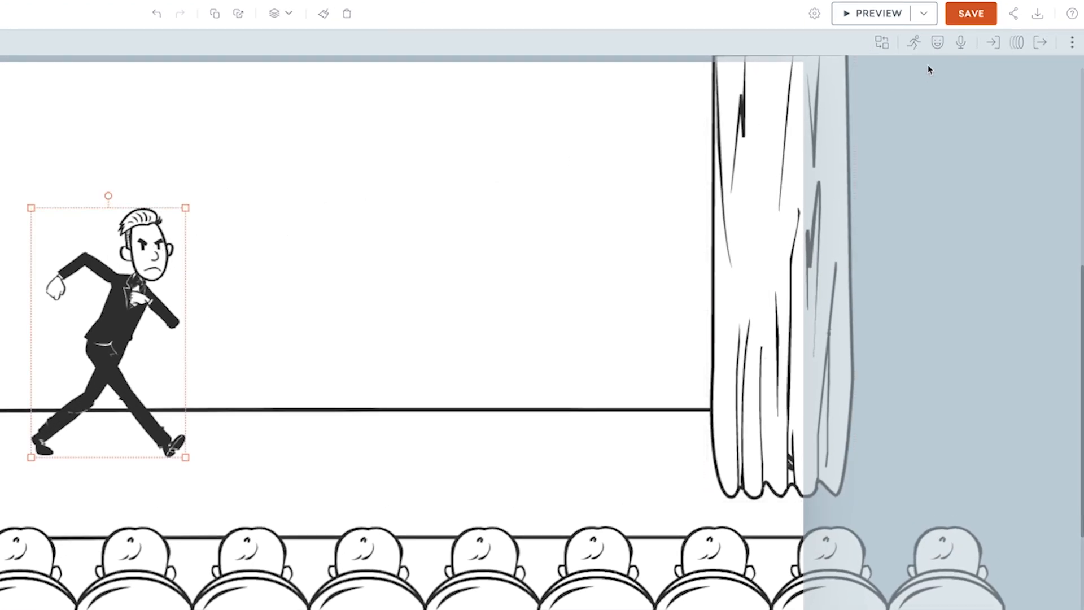
left_click(937, 43)
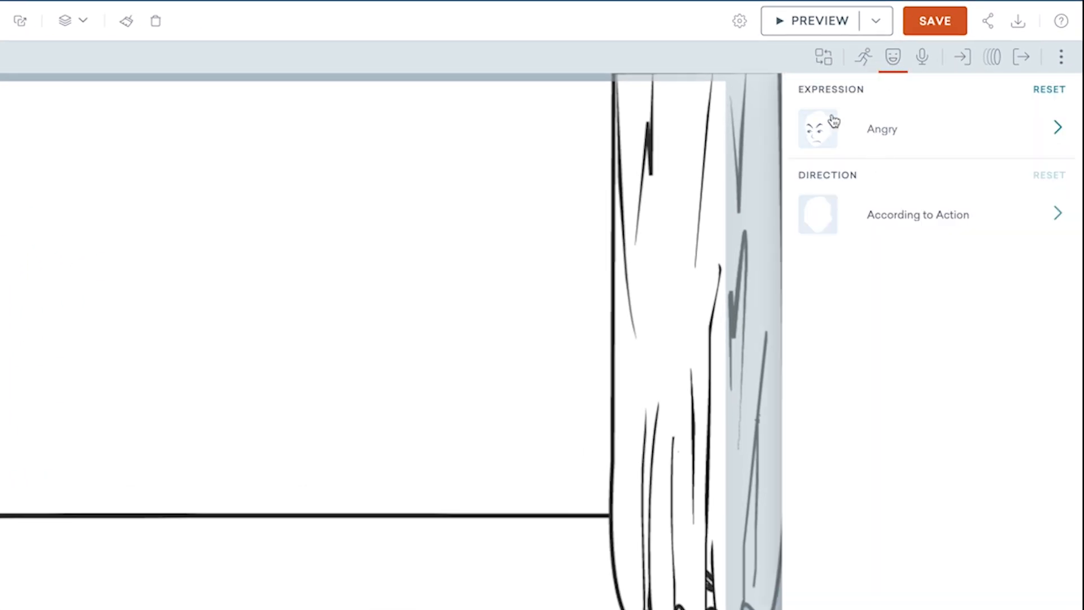
left_click(888, 133)
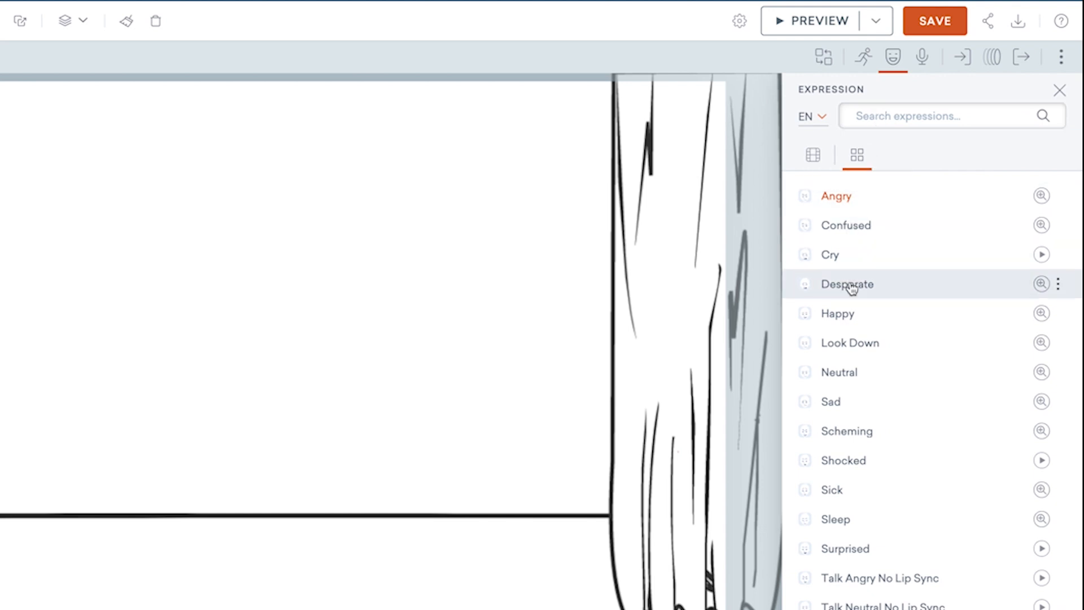
left_click(870, 318)
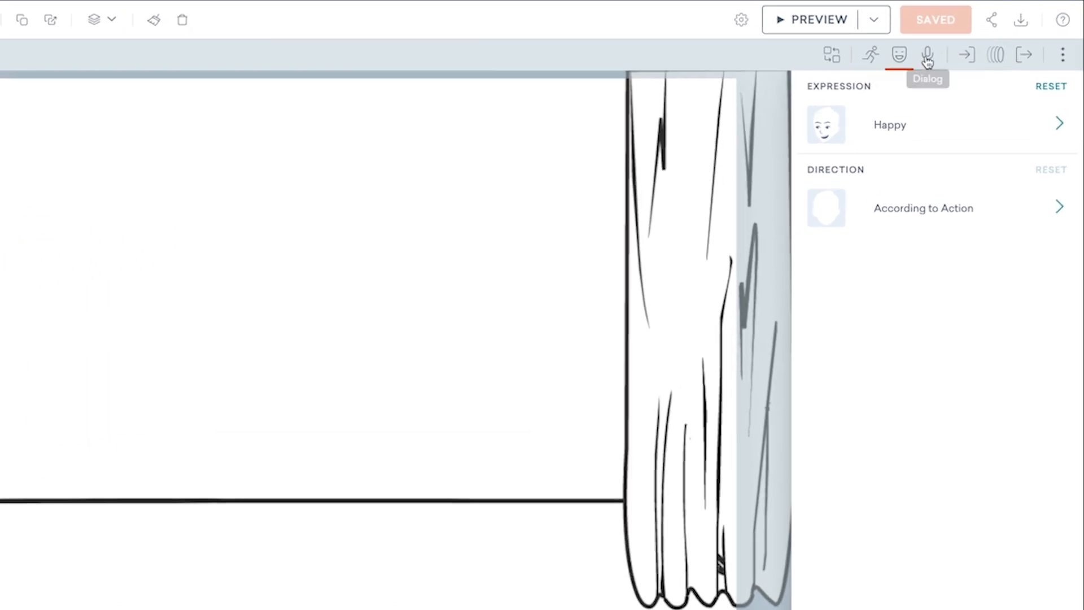
Bring up the groom's dialog options and choose to find voice talent.
left_click(928, 59)
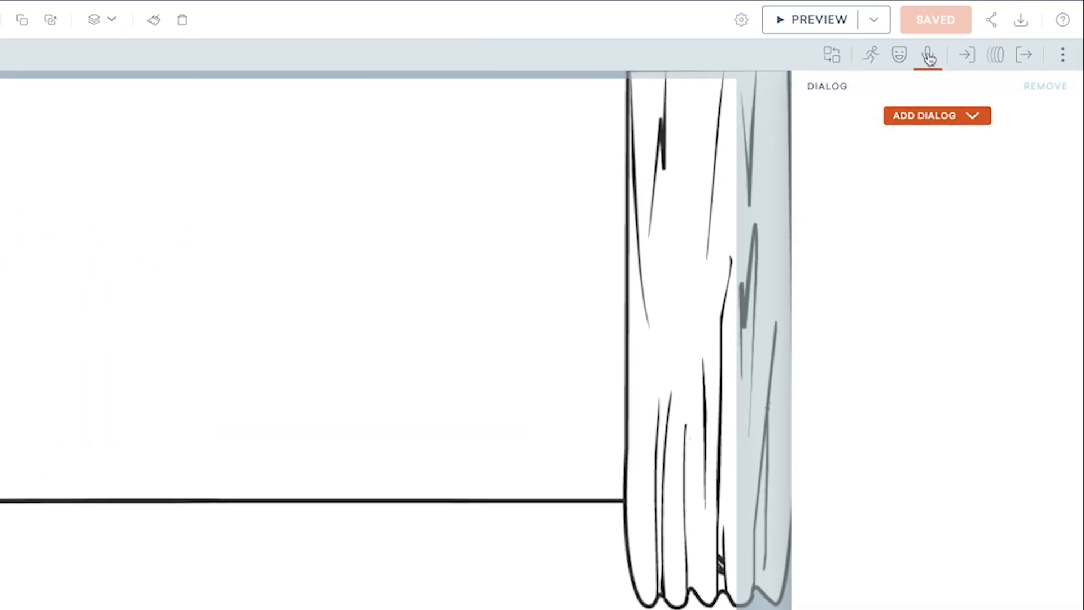
left_click(934, 119)
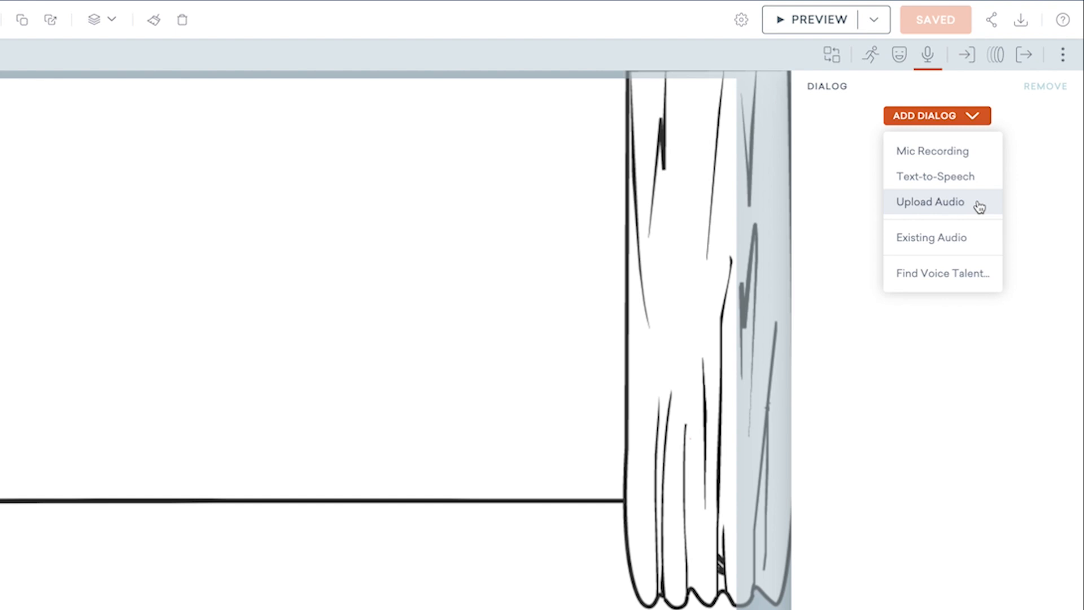
left_click(967, 275)
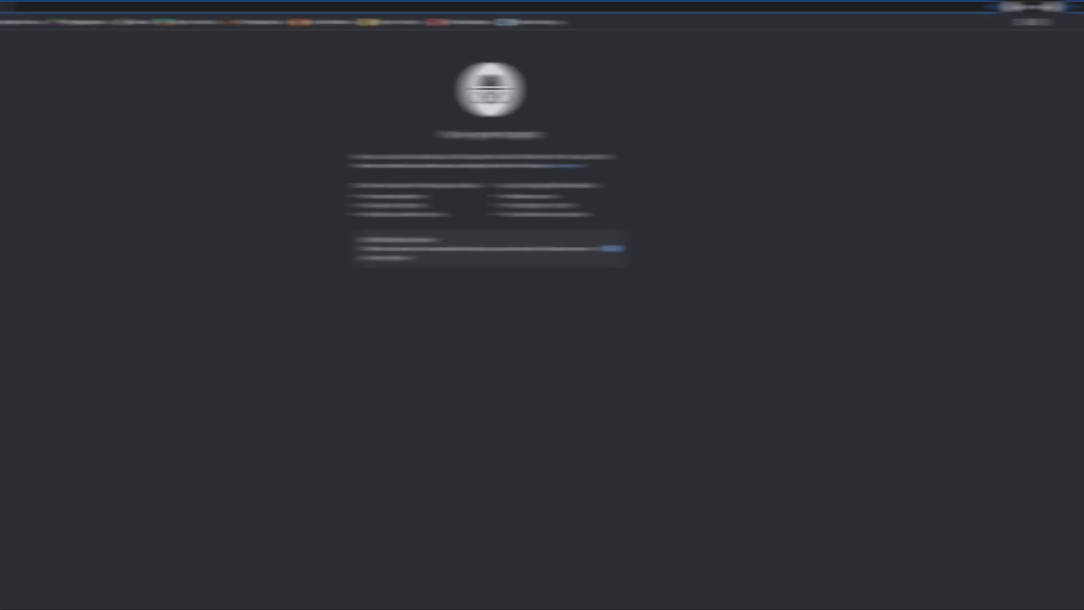
Switch to the Chrome incognito window and open the voicetalentnow.com website.
type("voicetalentnow.com")
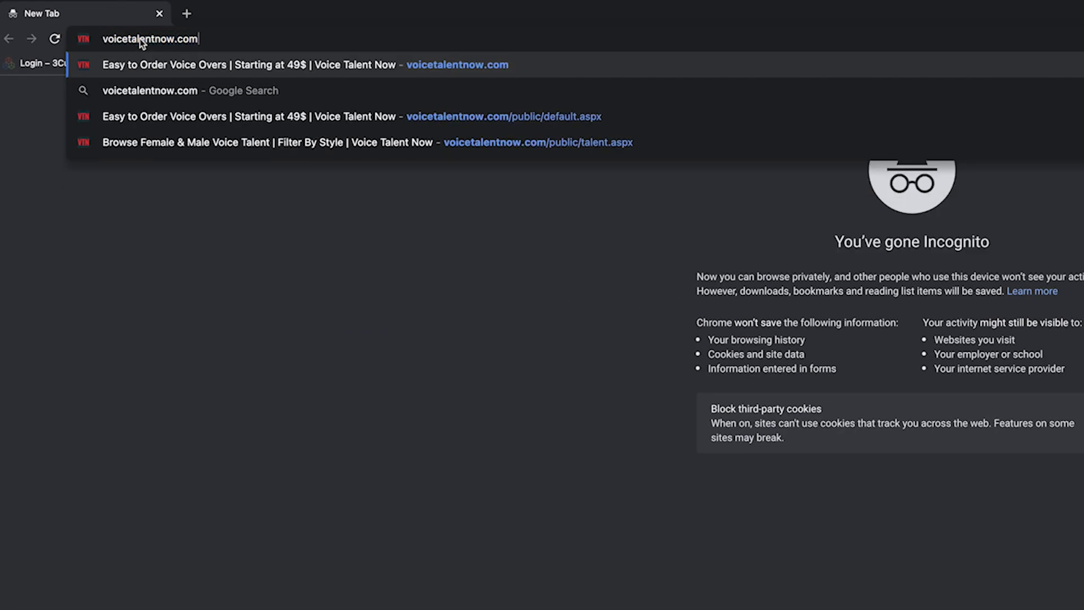
key("Return")
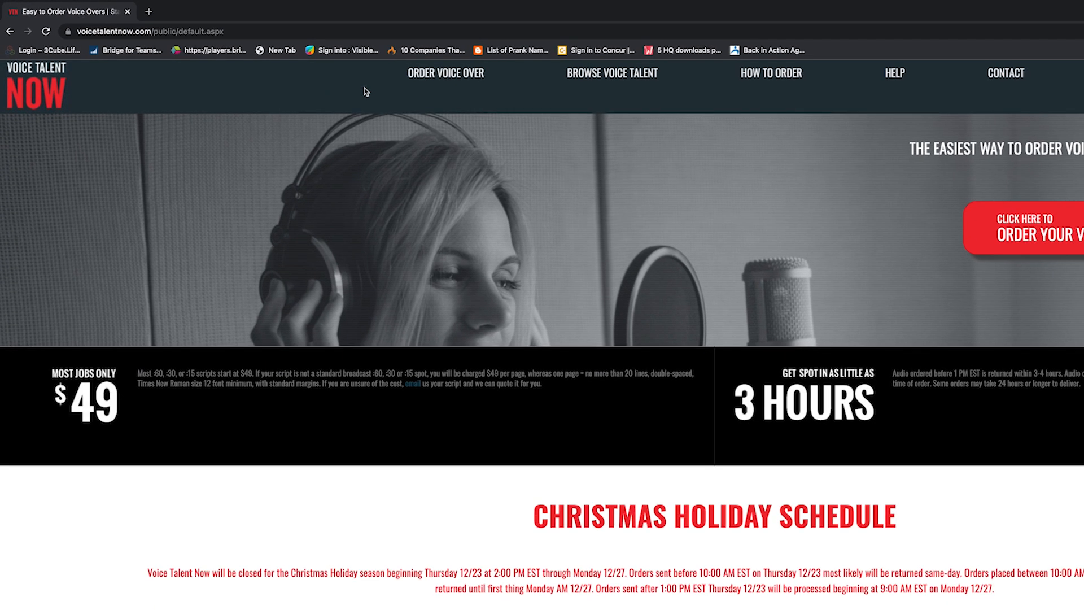
left_click(744, 91)
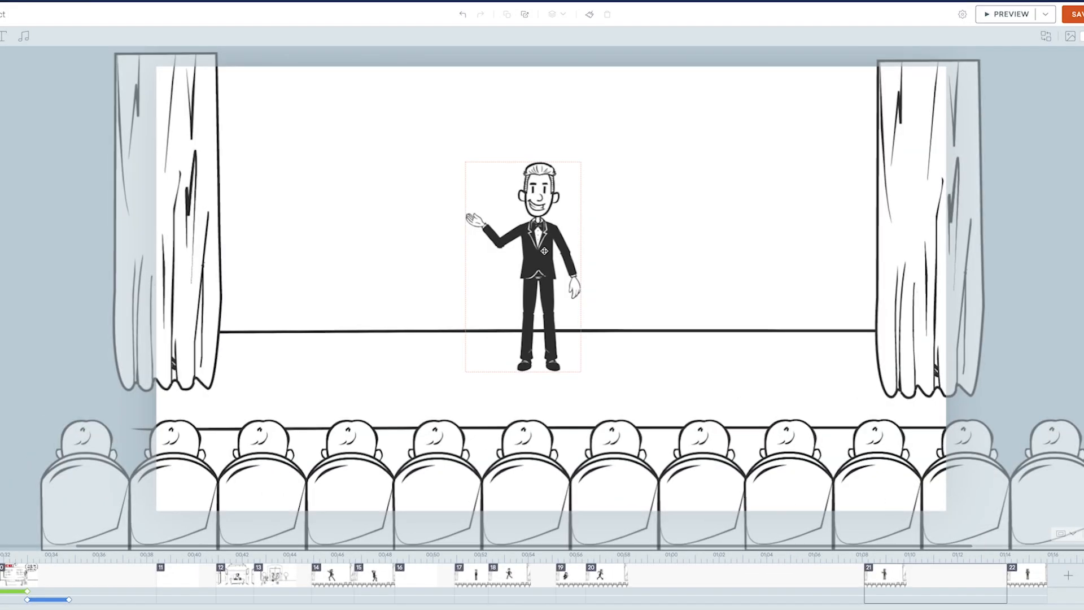
Start a text-to-speech dialog for the groom in scene 21 with the text "Hello!".
left_click(544, 250)
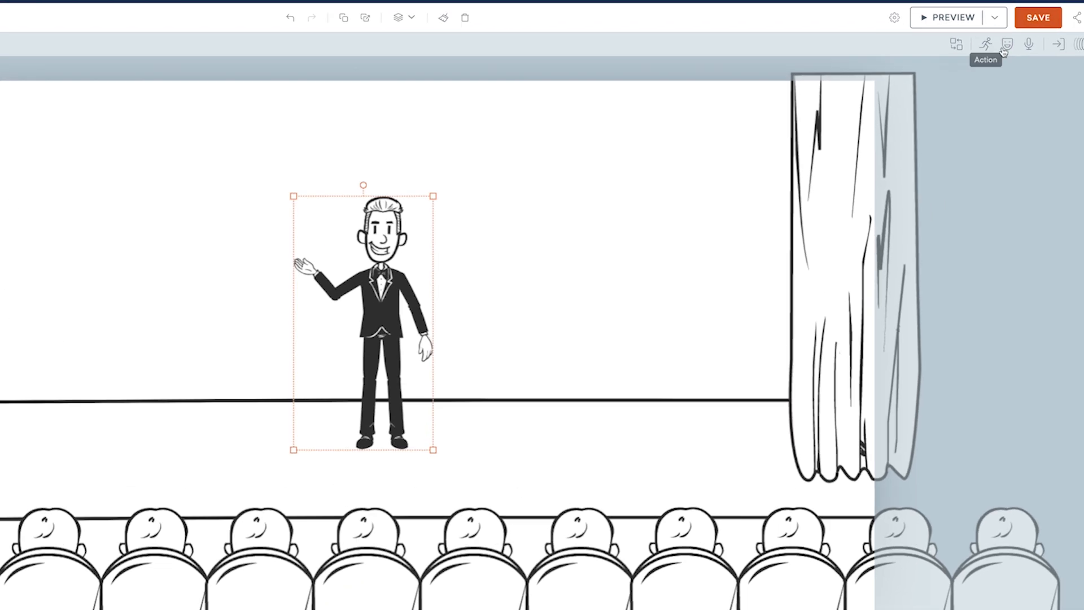
left_click(985, 53)
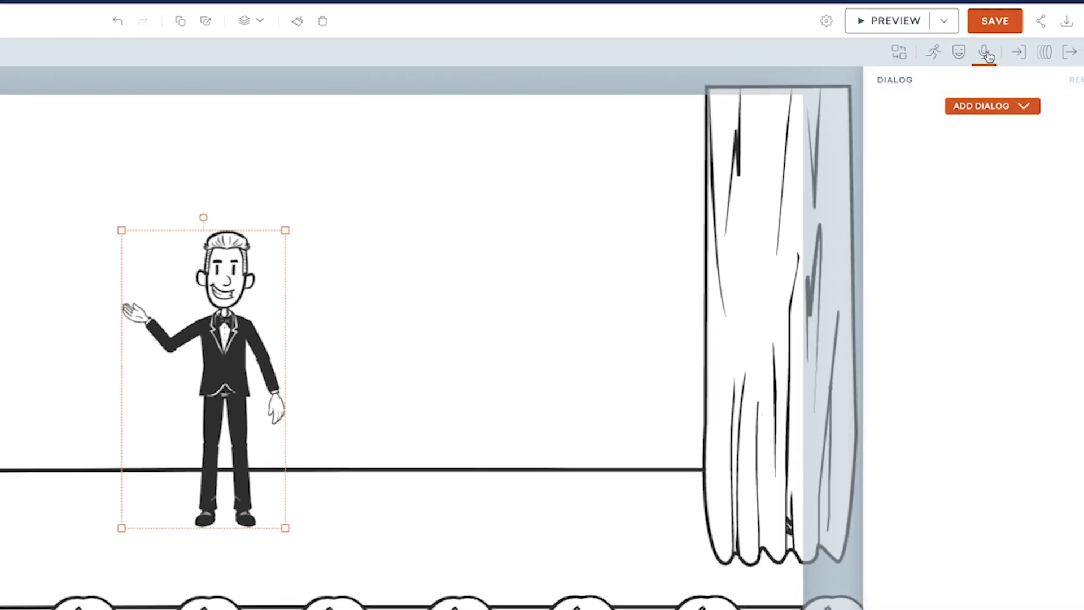
left_click(989, 108)
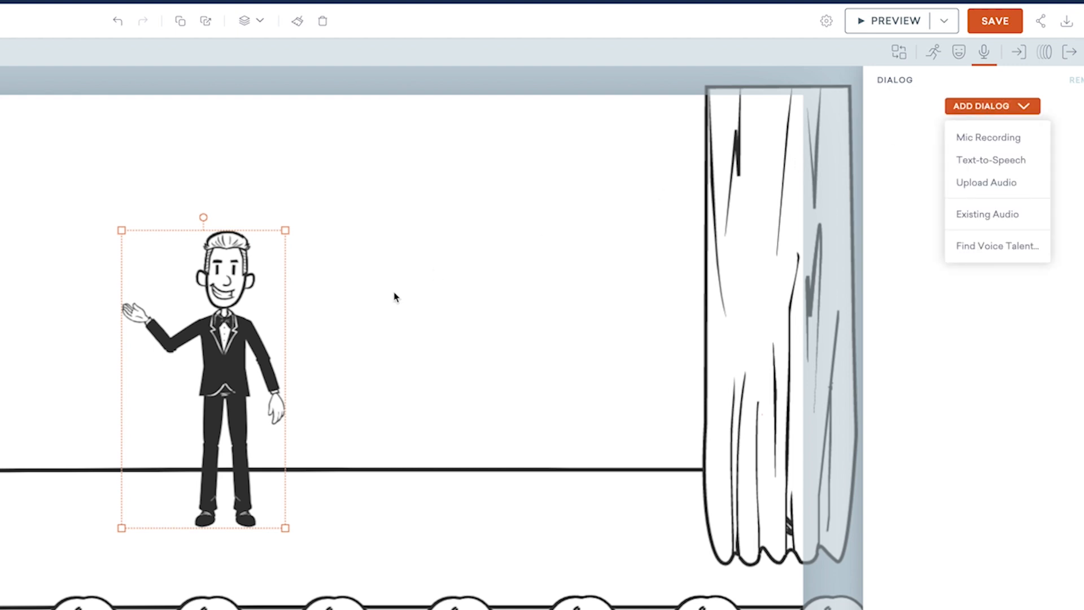
left_click(990, 161)
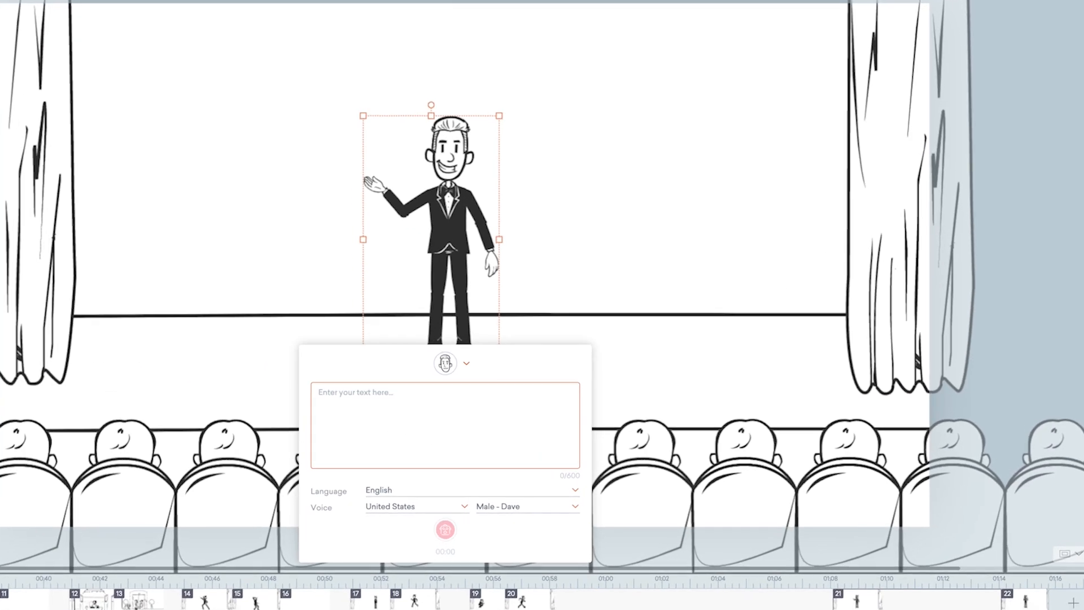
type("Hello!")
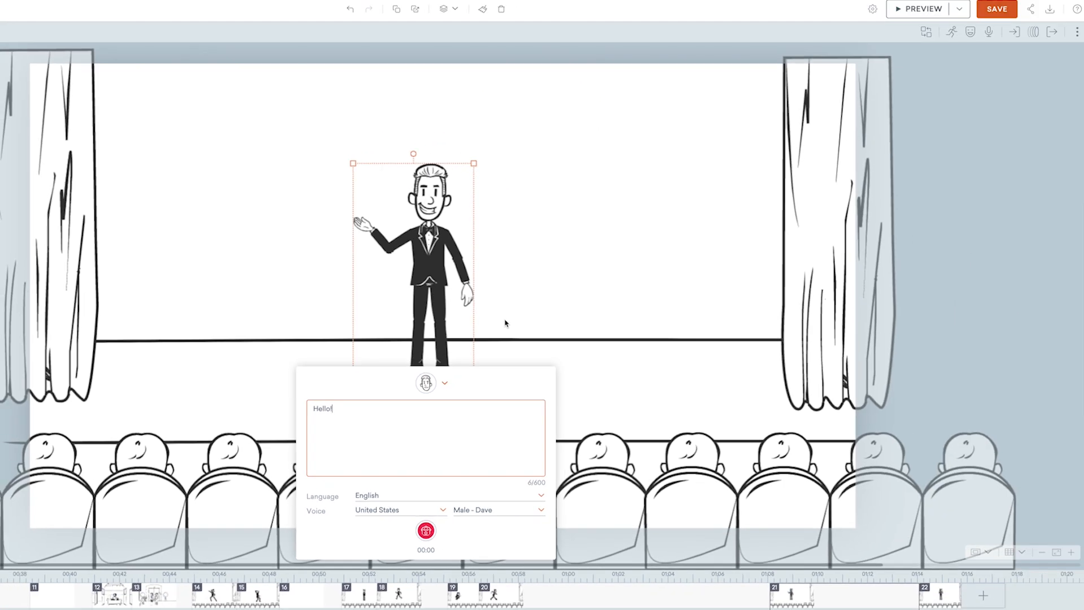
Try out a microphone recording of about 3 seconds as the groom's dialog.
left_click(988, 32)
left_click(994, 72)
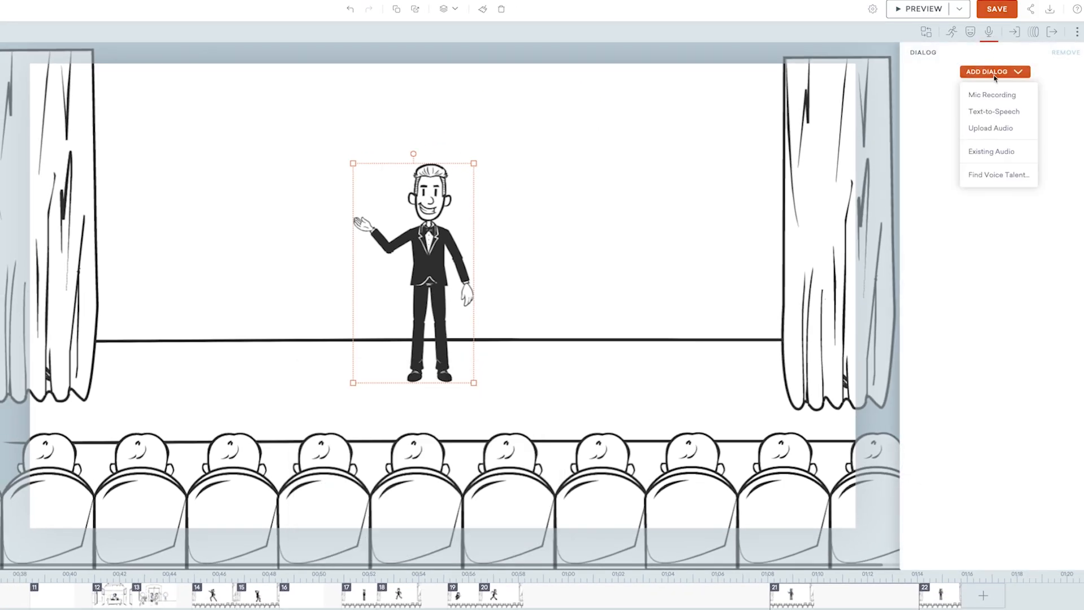
left_click(992, 95)
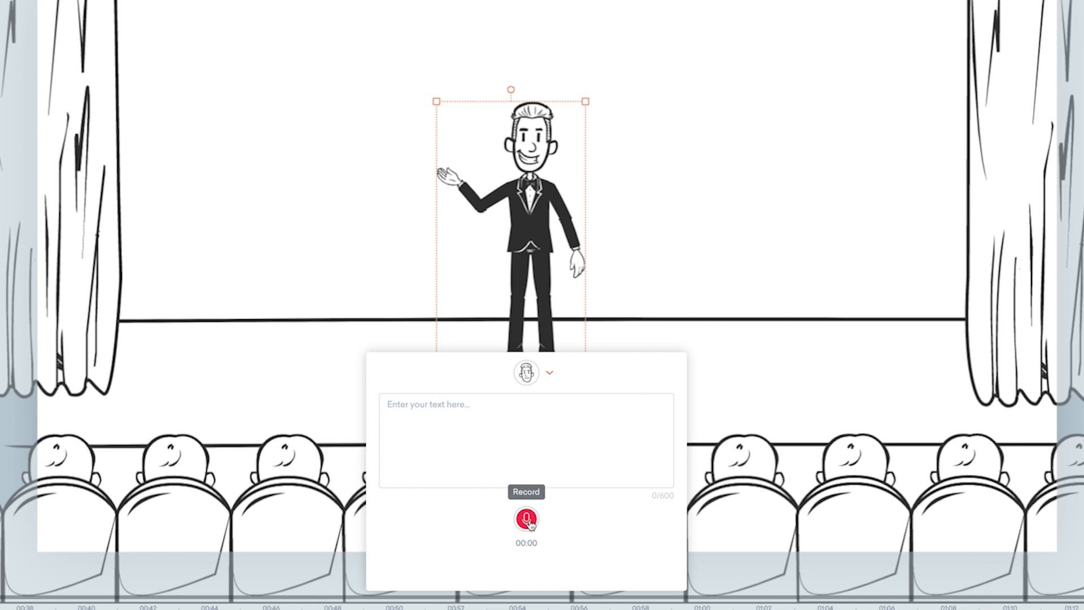
left_click(528, 520)
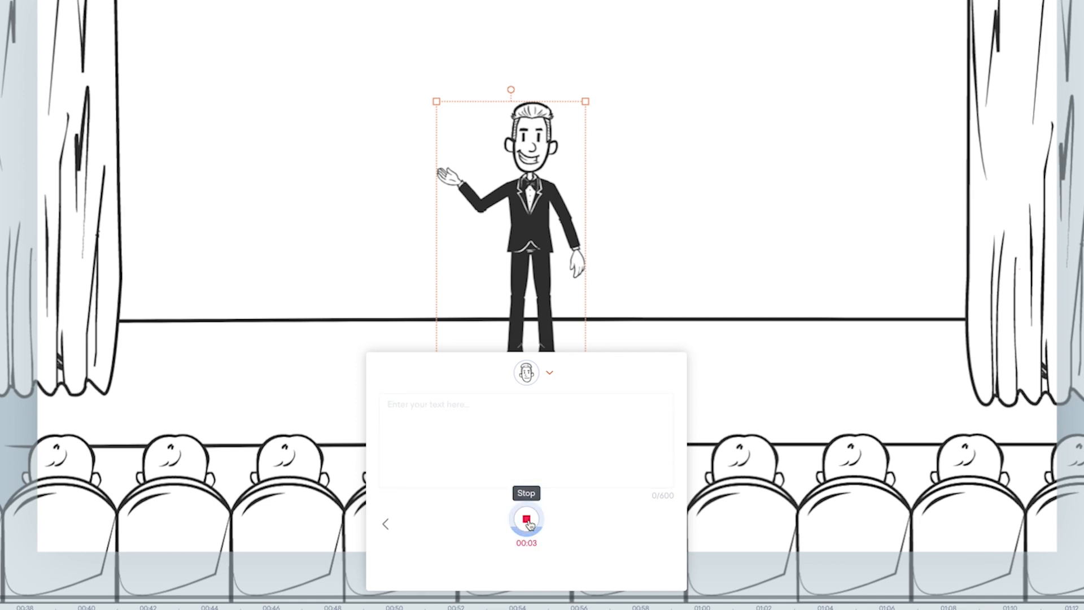
left_click(528, 519)
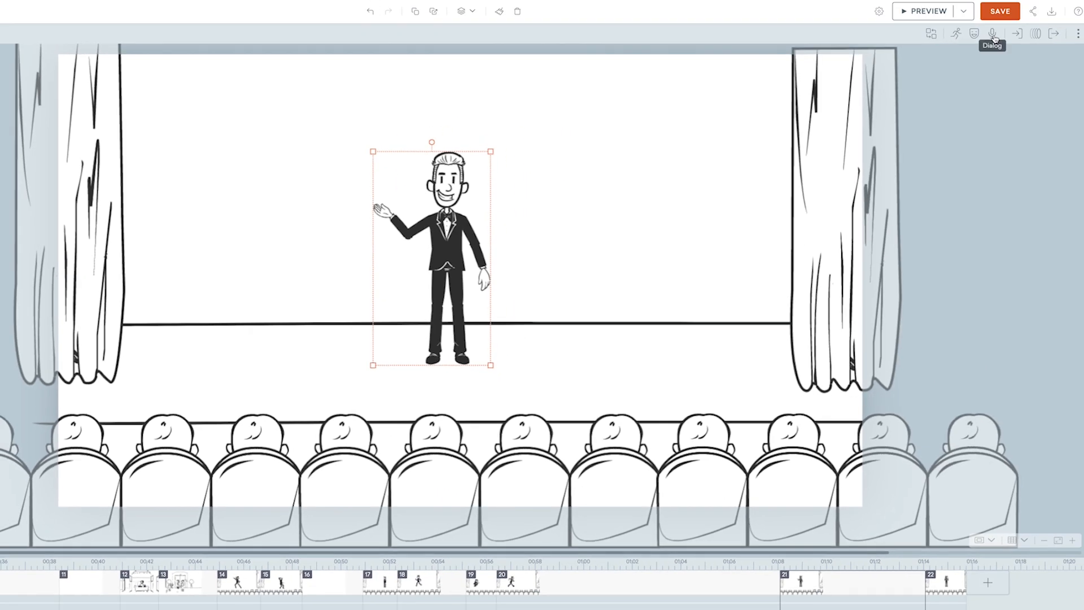
Upload the audio file Hello FTCT.mp3 as dialog for the groom in scene 21.
left_click(992, 34)
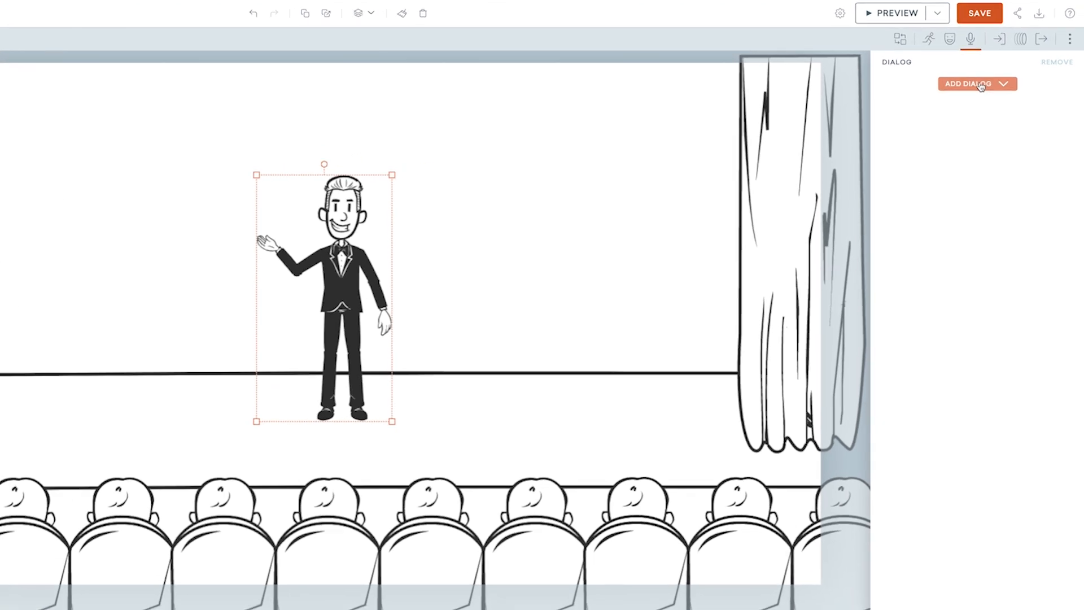
left_click(1000, 73)
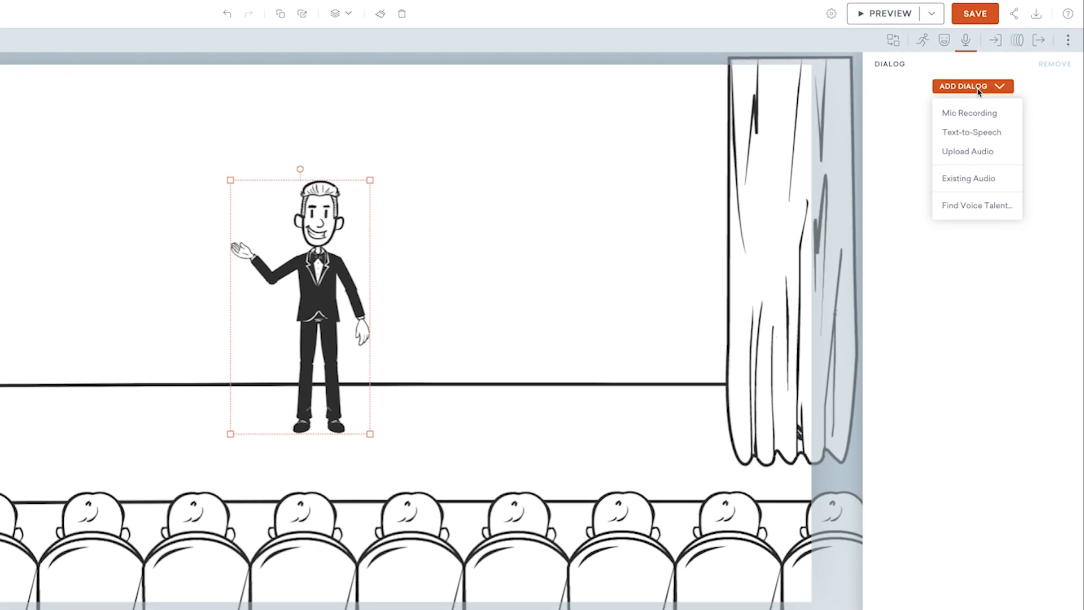
left_click(975, 151)
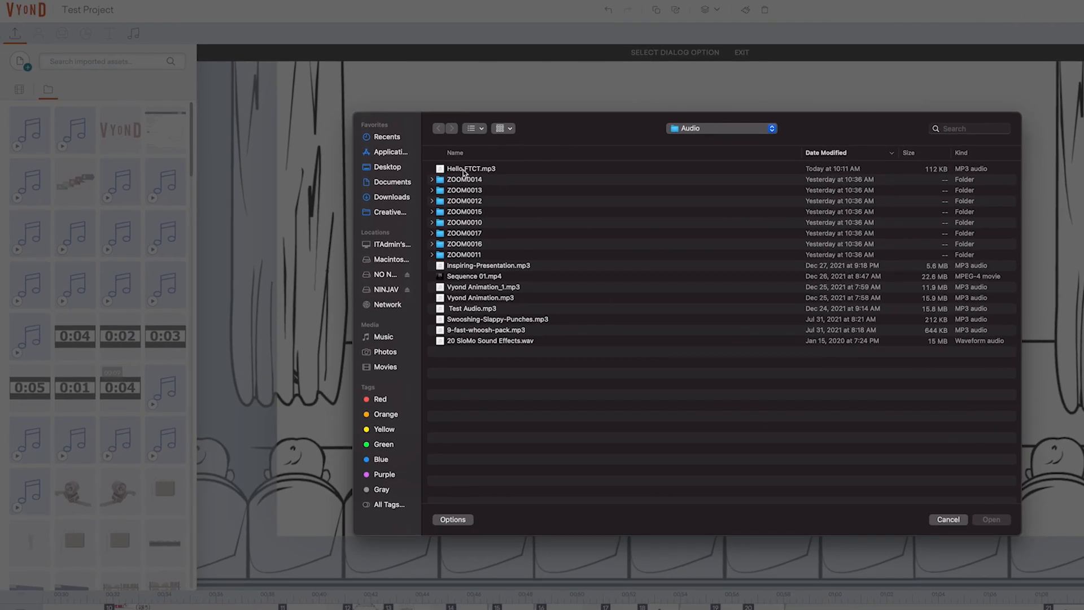
left_click(460, 169)
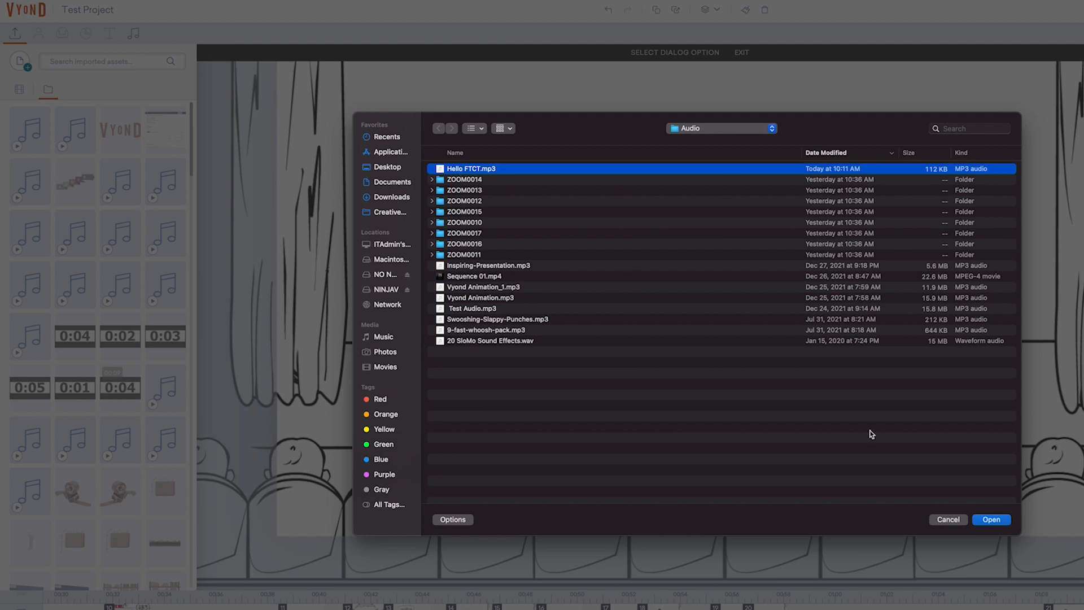
left_click(991, 520)
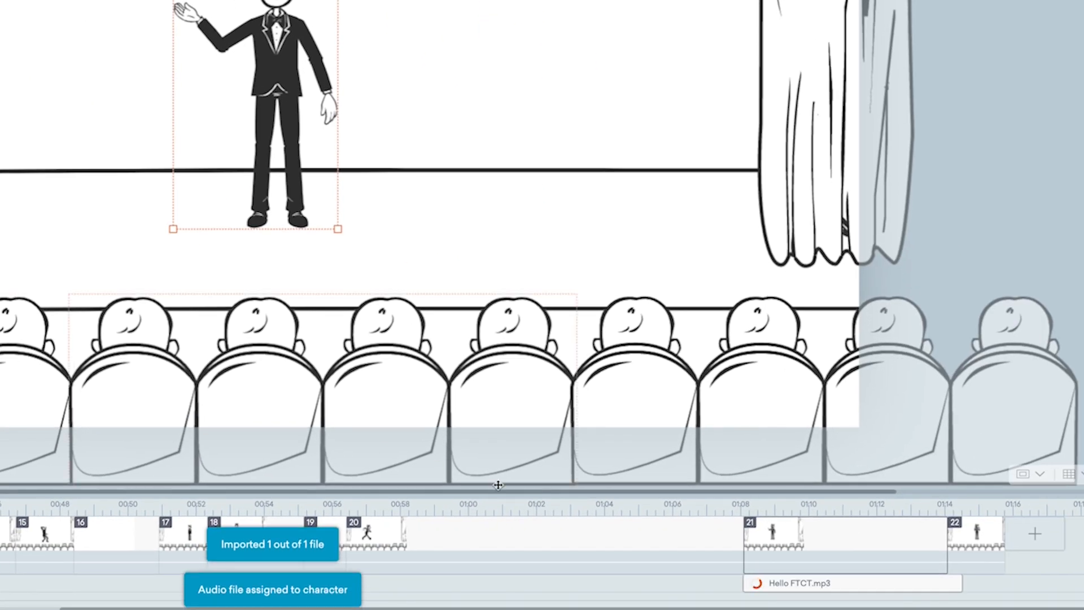
Assign the Hello FTCT.mp3 clip to the groom in its audio settings and preview the scene.
right_click(809, 587)
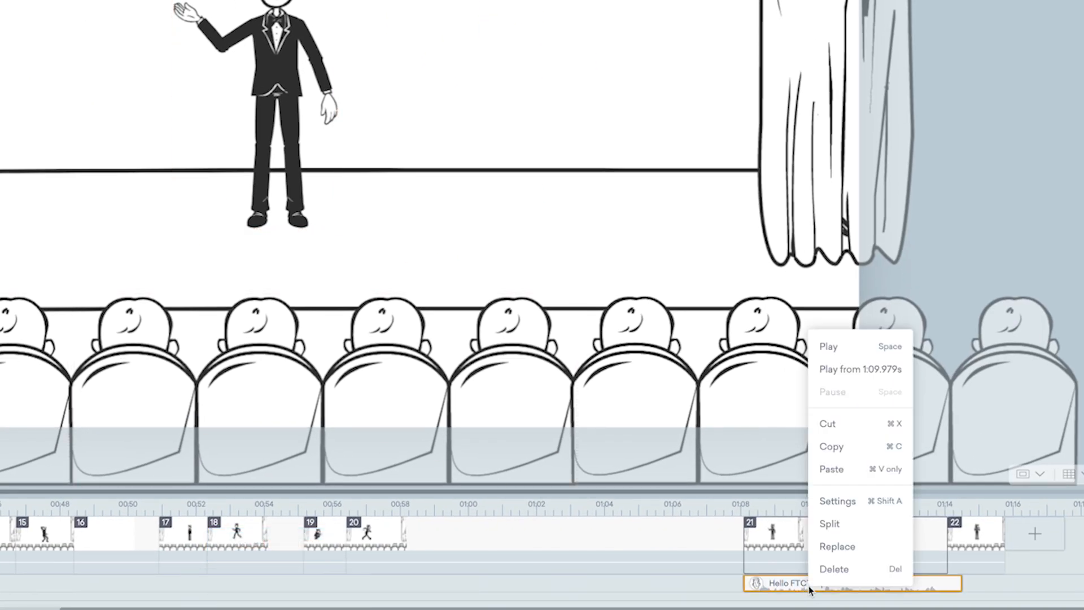
left_click(837, 501)
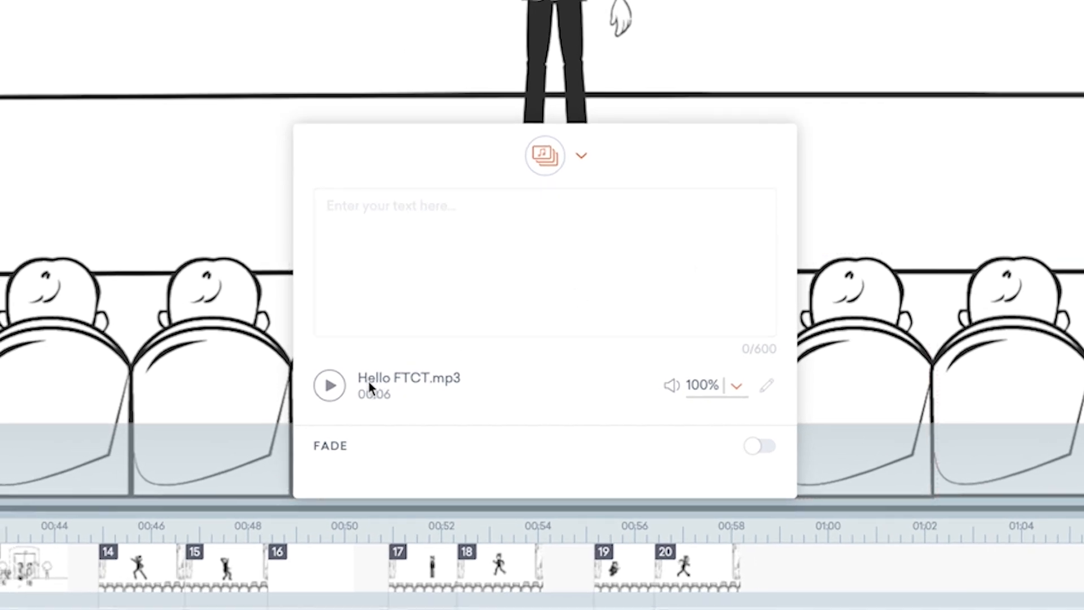
left_click(581, 155)
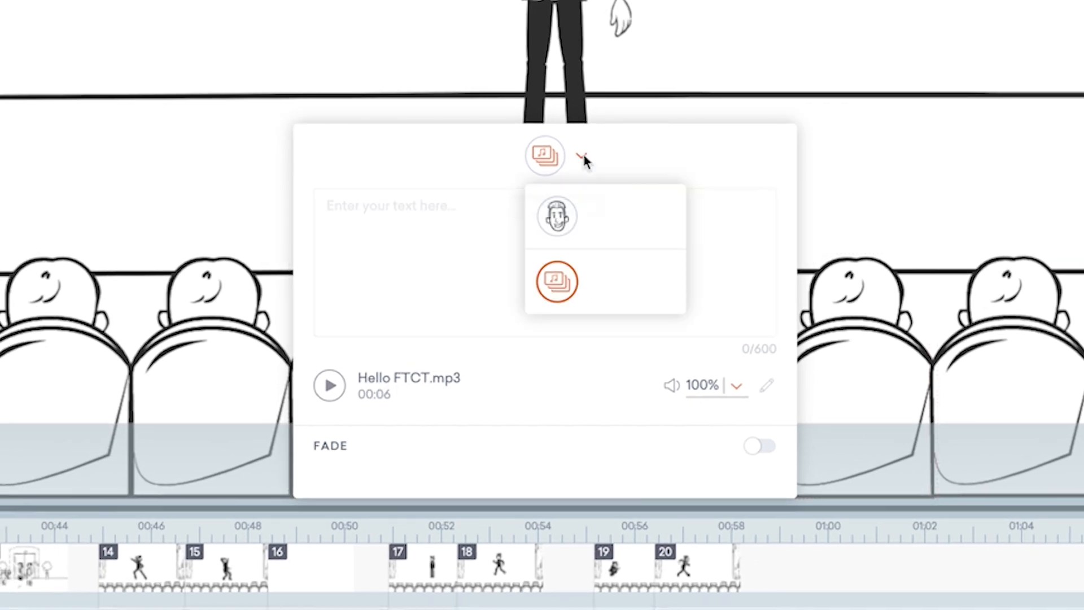
left_click(560, 220)
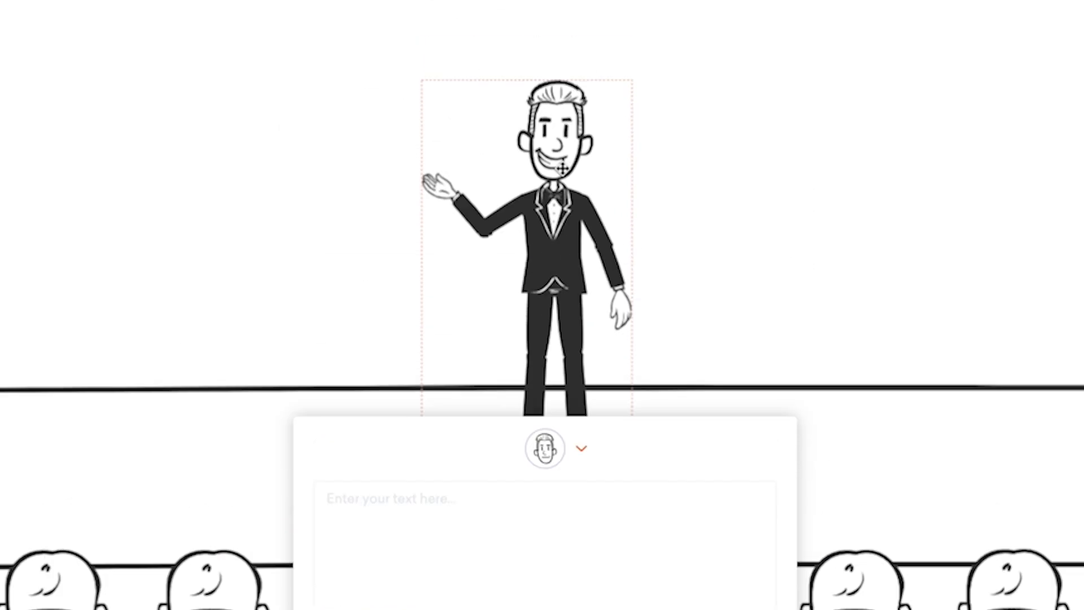
left_click(688, 181)
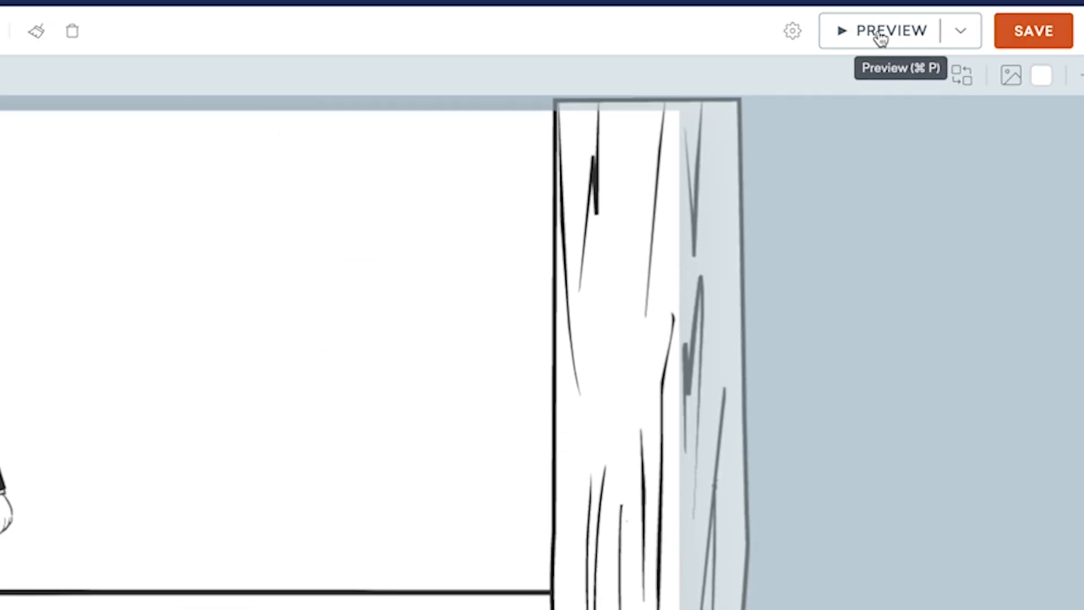
left_click(880, 34)
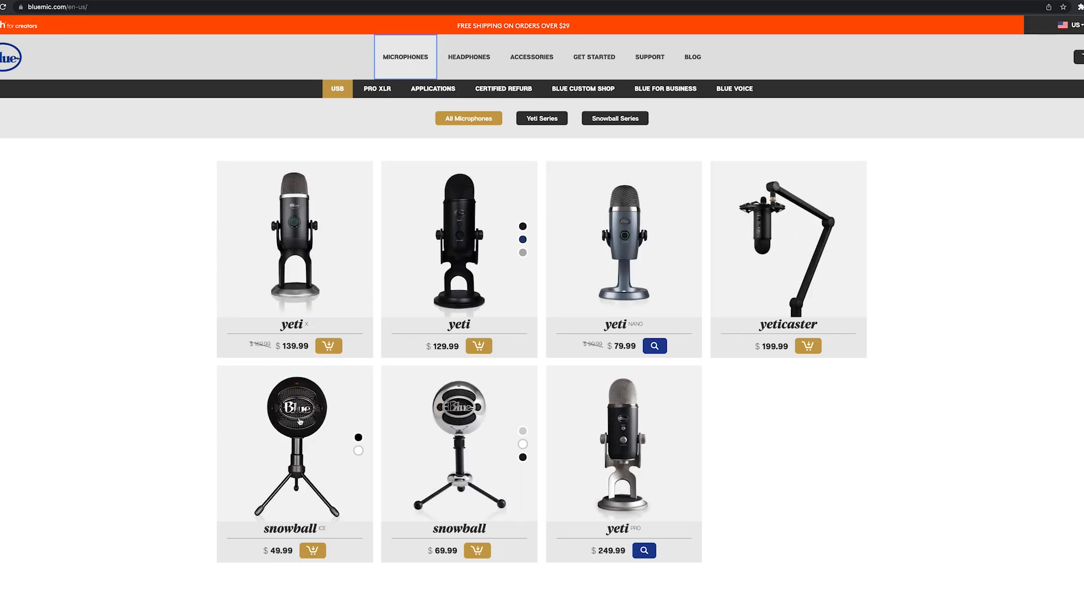
Look at the Snowball iCE microphone on the Blue website.
left_click(290, 452)
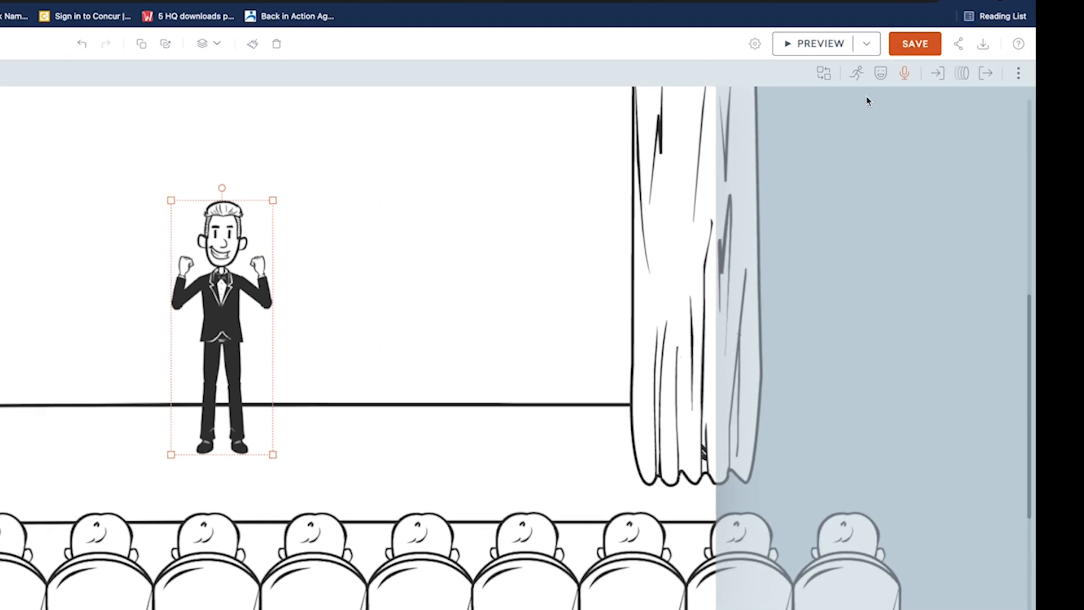
Apply the standing "Talking" action from the "talk" results to the groom and preview the scene.
left_click(858, 74)
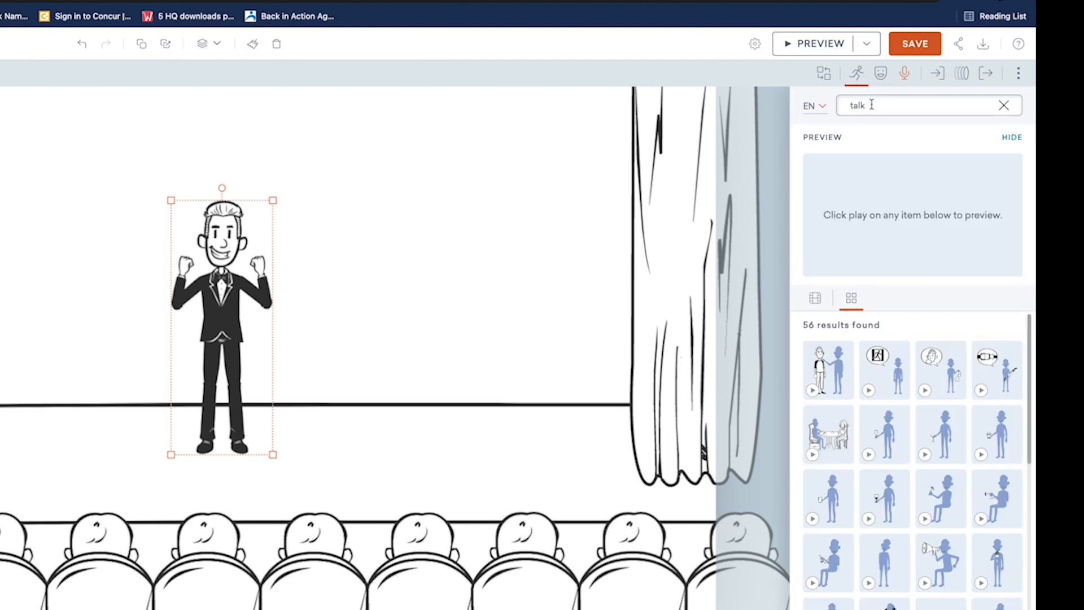
left_click(871, 104)
left_click(867, 147)
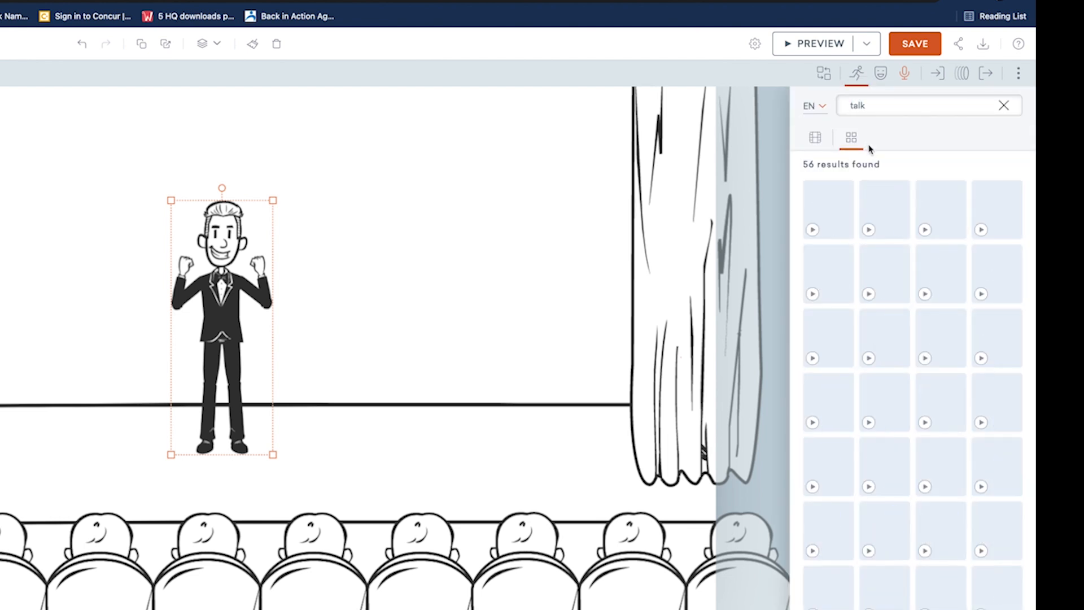
scroll(843, 519, "down", 5)
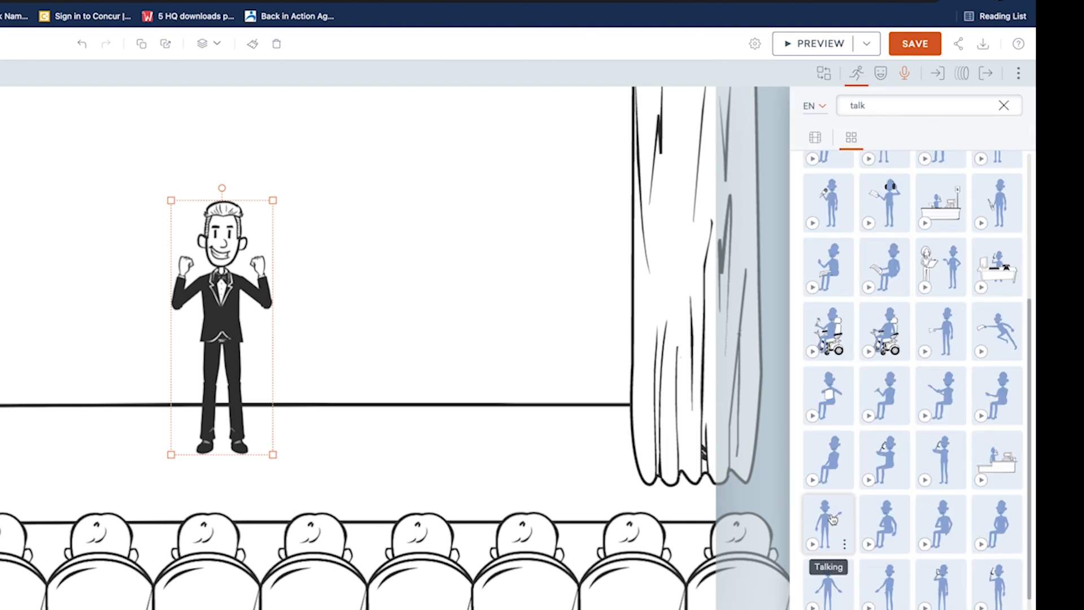
left_click(834, 518)
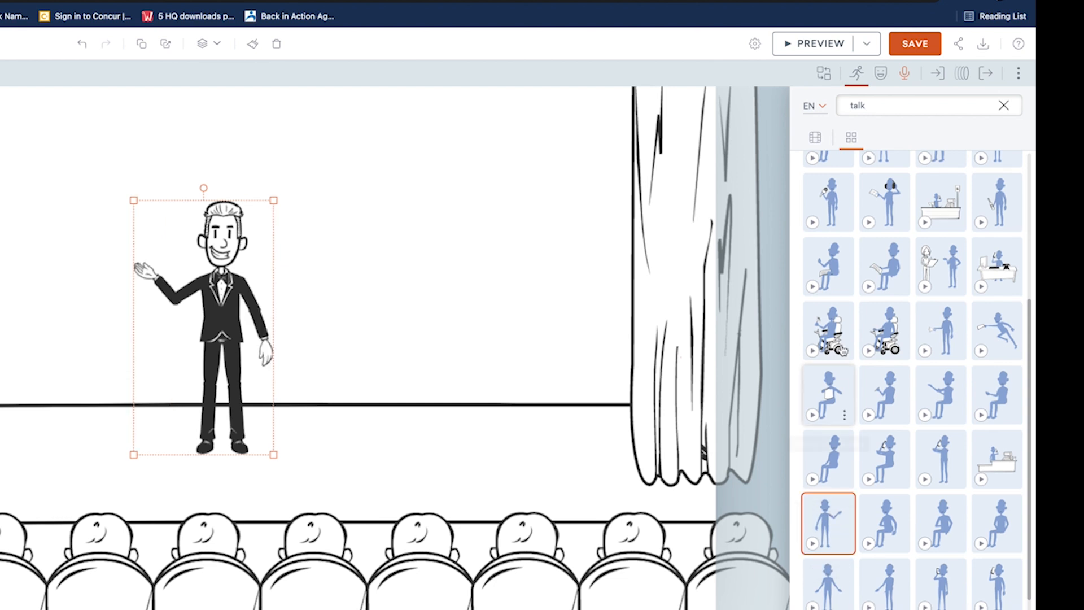
left_click(809, 45)
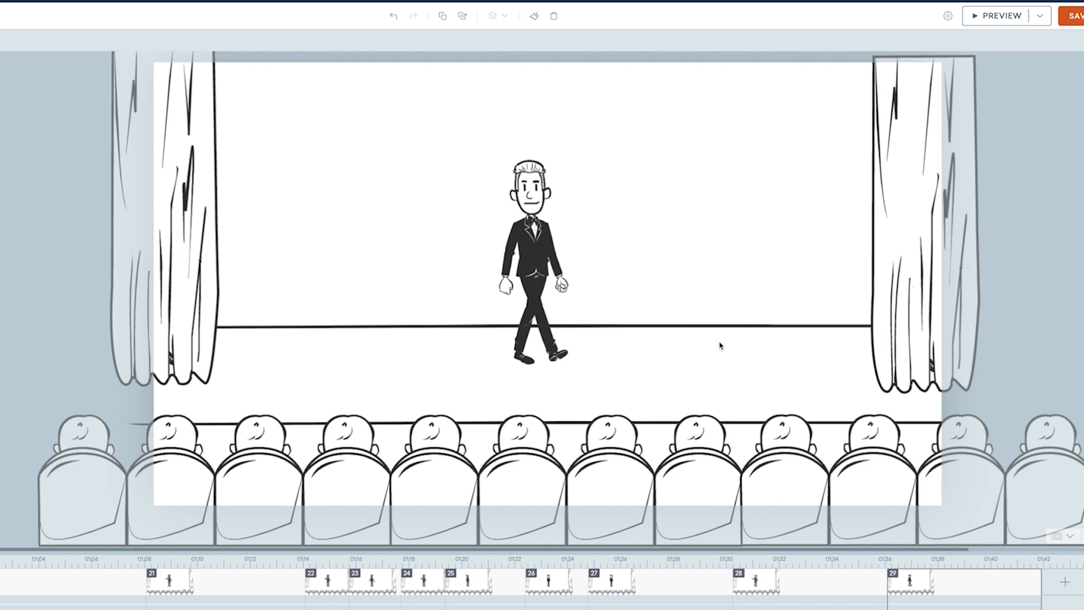
Search the groom's actions for "walk" in scene 29 and browse to the walking action.
left_click(536, 229)
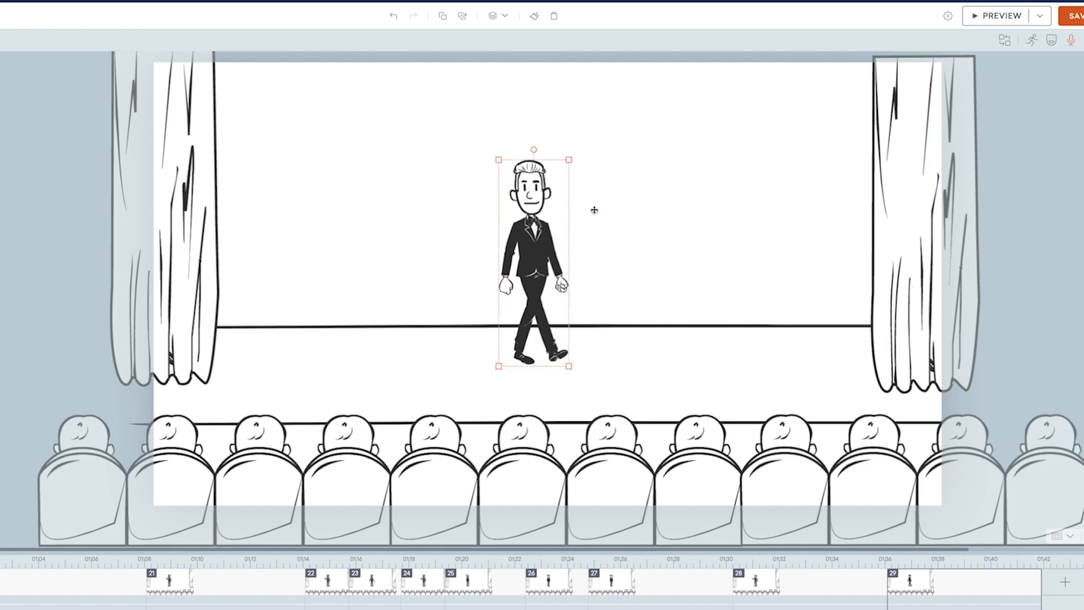
left_click(942, 42)
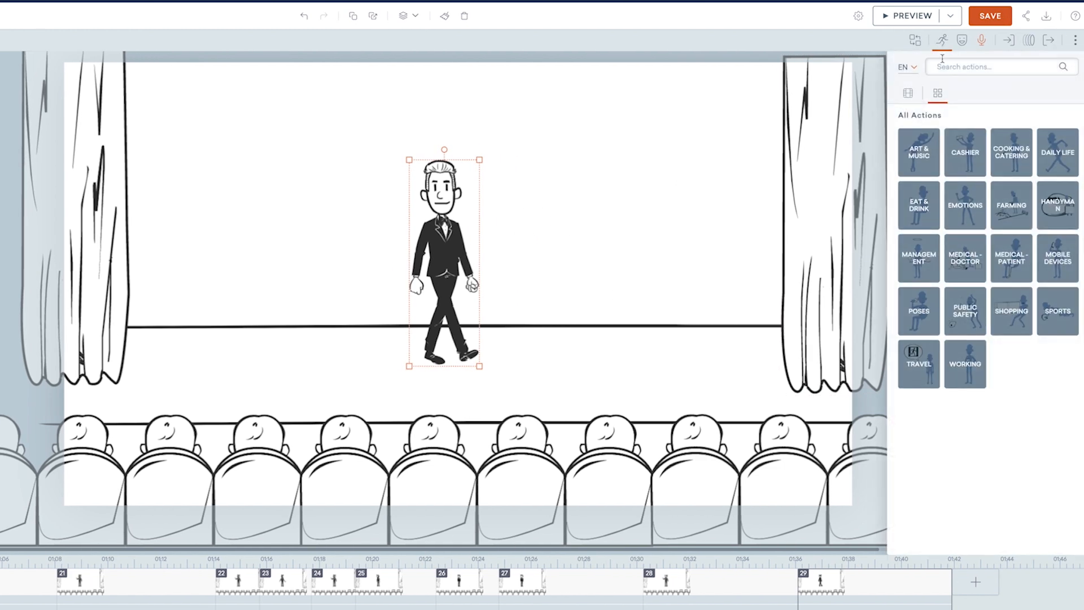
left_click(942, 65)
type("walk")
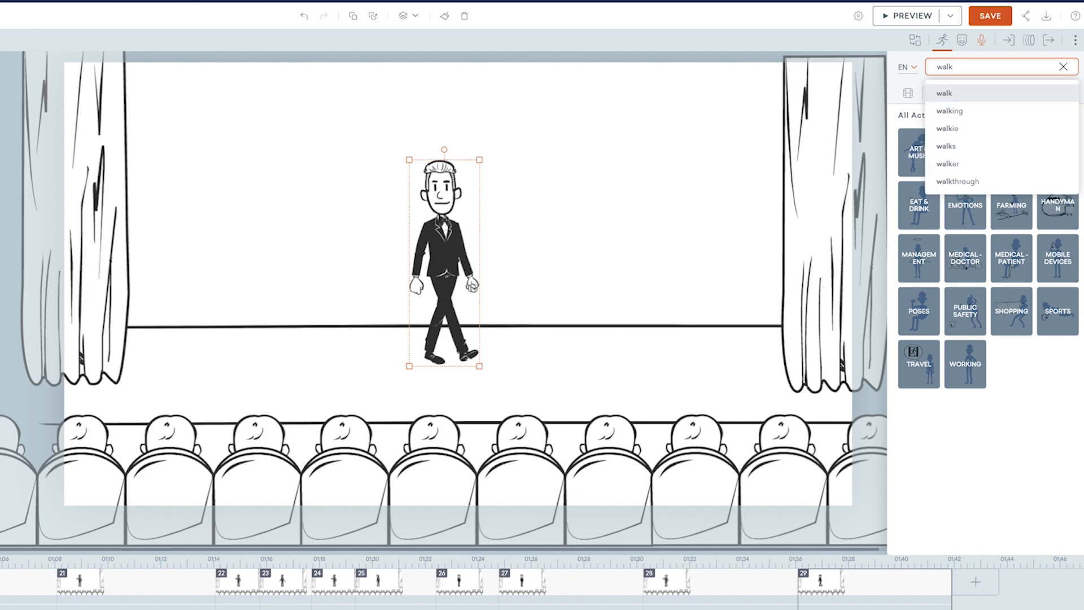
key("Return")
scroll(1060, 423, "down", 5)
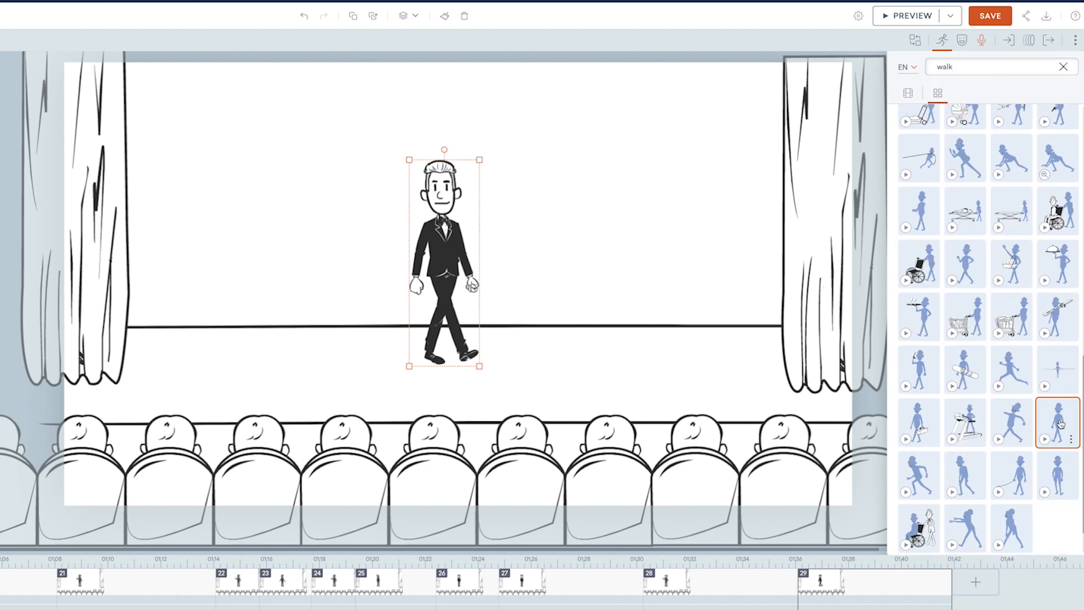
Add a Line - Horizontal motion path to the walking groom in scene 29.
left_click(1030, 41)
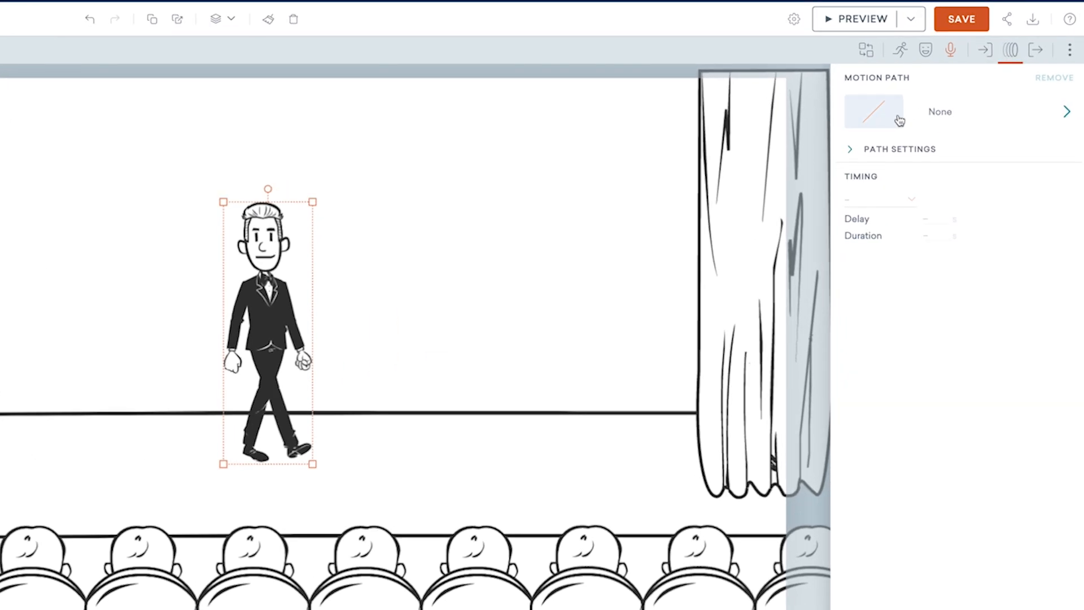
left_click(897, 119)
left_click(899, 184)
left_click(894, 192)
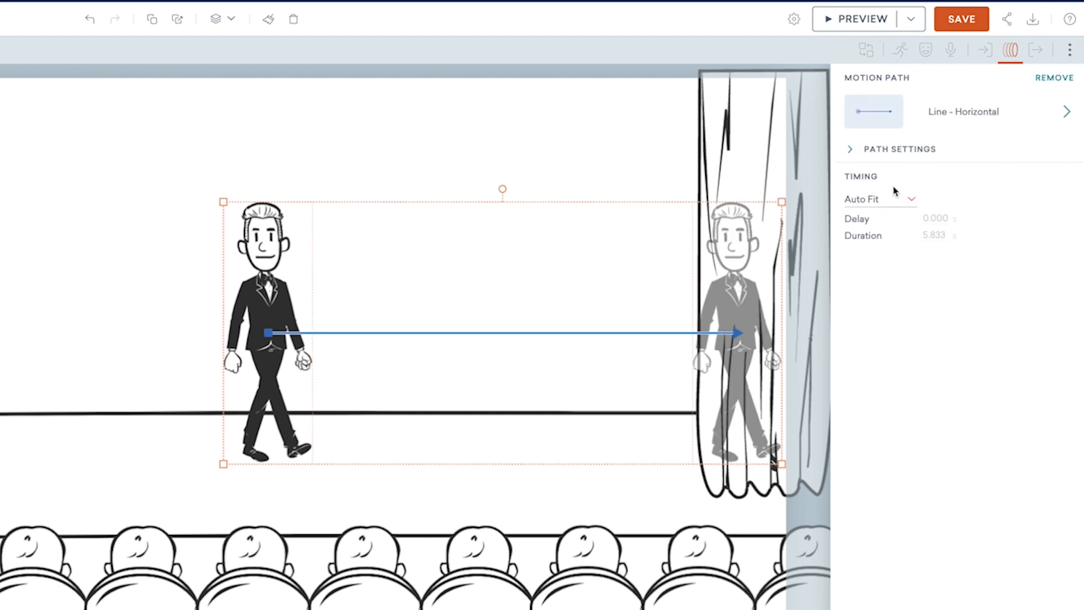
Shorten the groom's motion path so it ends on the stage before the curtain, and preview the scene.
left_click(300, 124)
left_click(286, 242)
left_click_drag(721, 302, 542, 300)
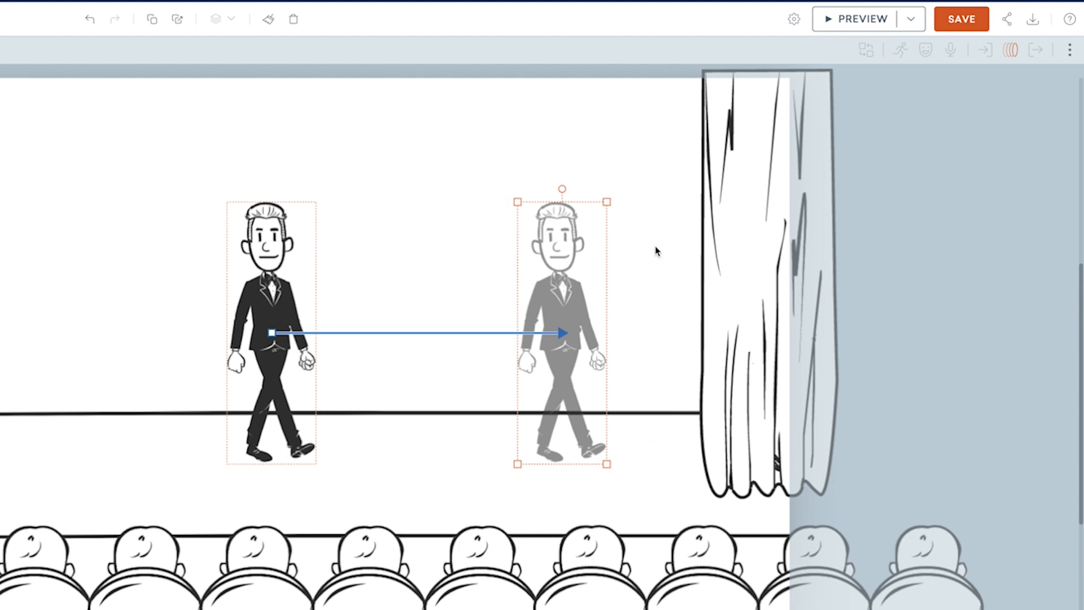
left_click(852, 19)
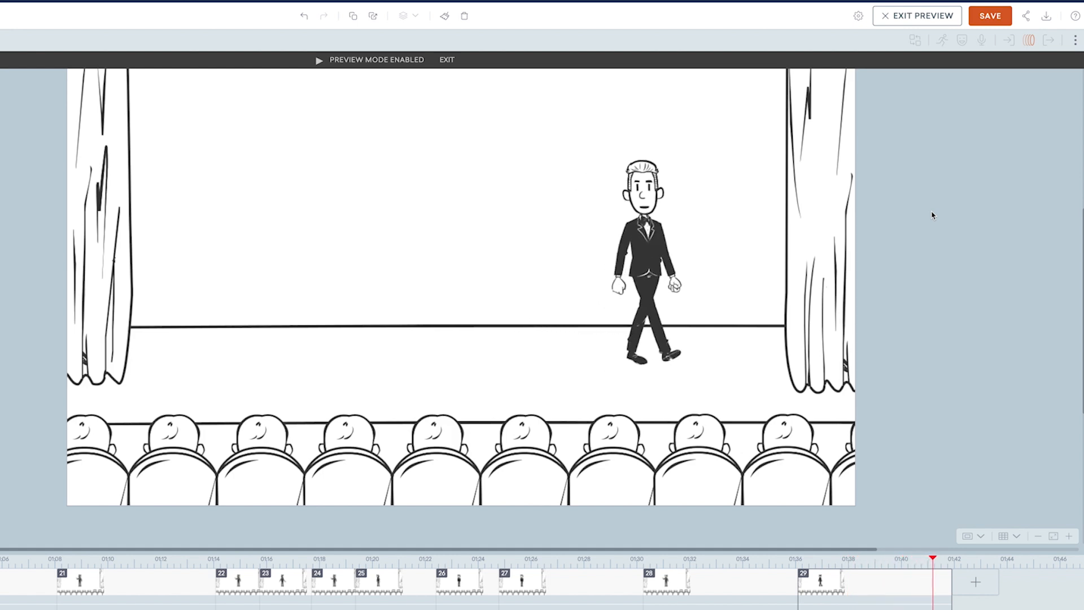
left_click(955, 178)
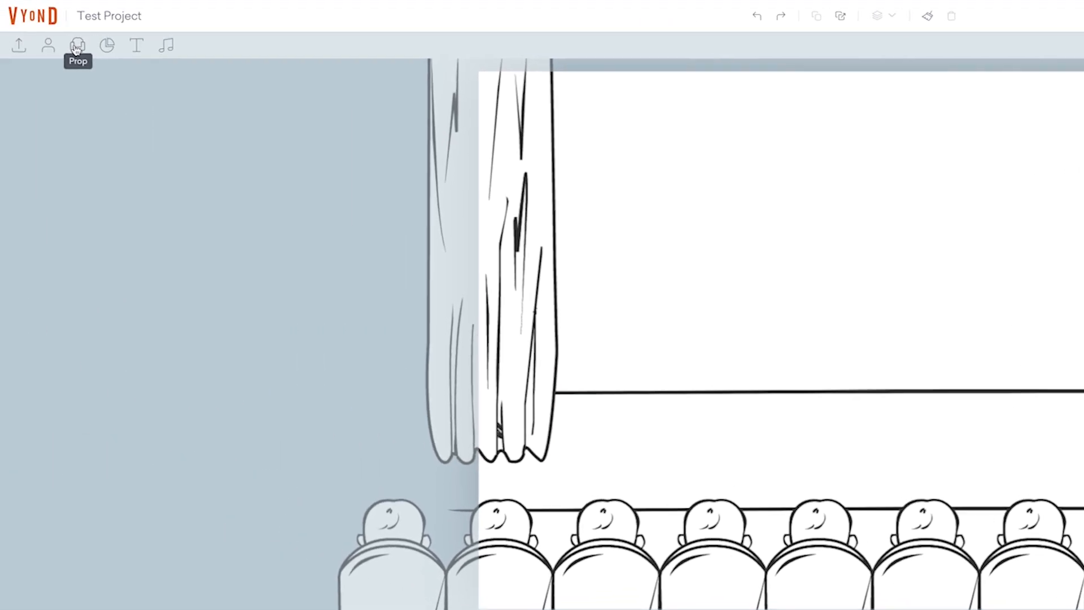
Add the black-and-white beach ball prop from the "ball" results to scene 30 and place it offstage beyond the curtain opposite the groom.
left_click(78, 47)
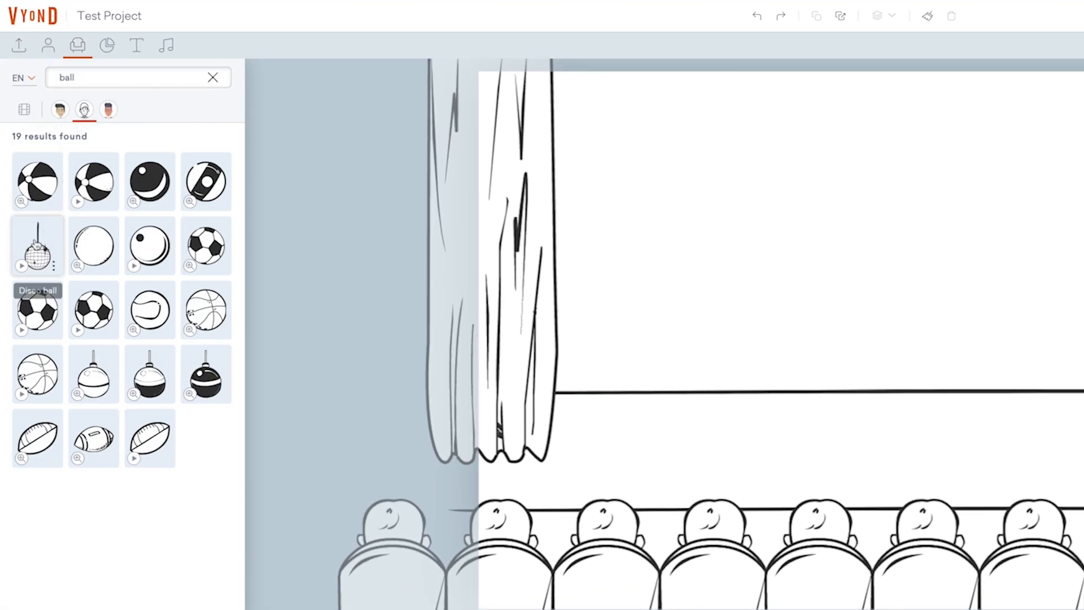
left_click(37, 192)
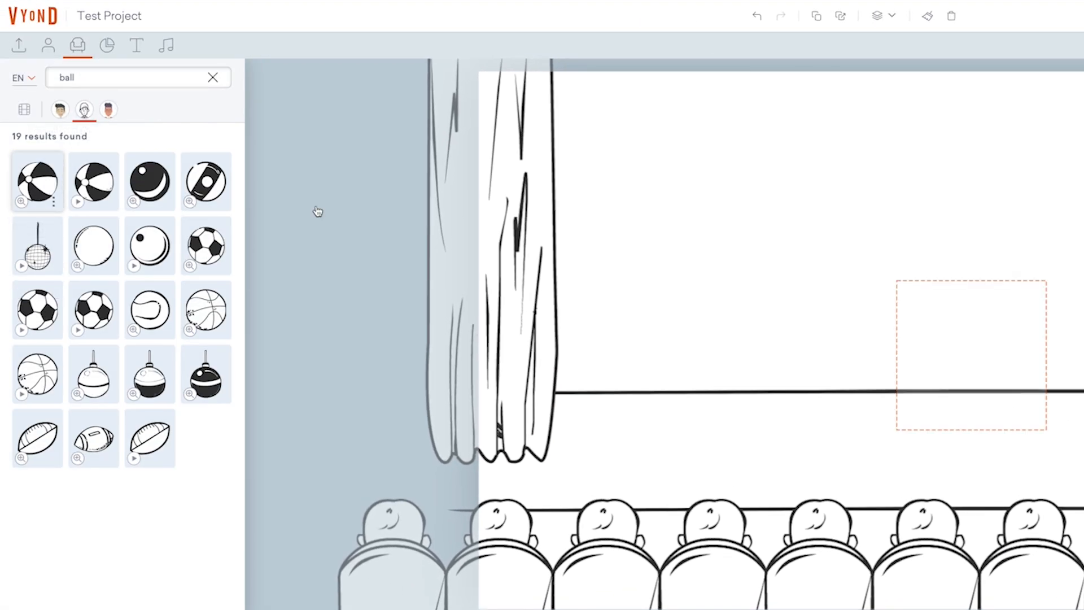
left_click_drag(976, 338, 652, 244)
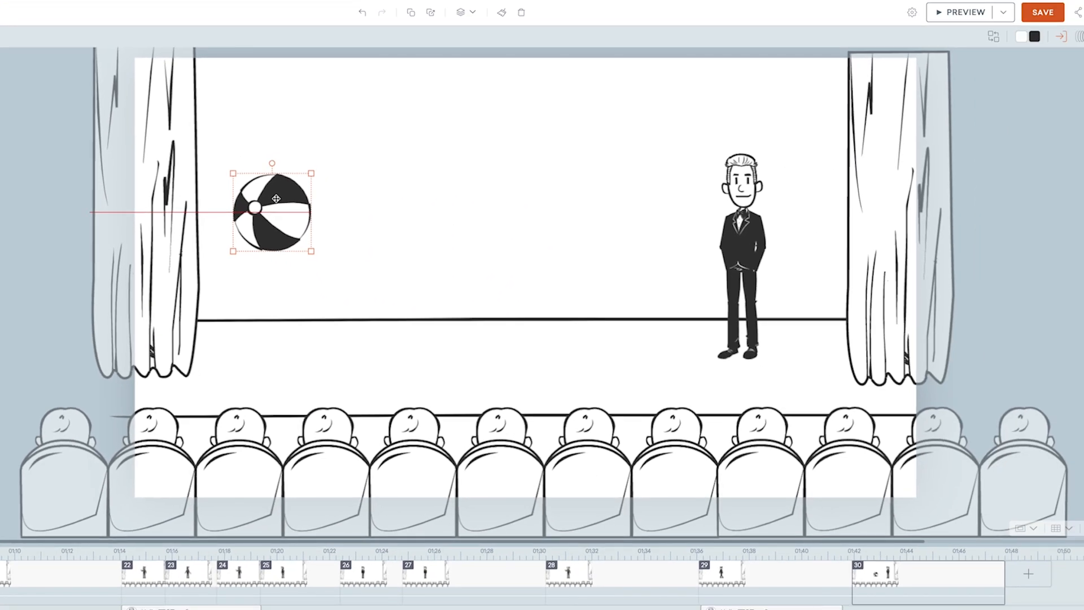
left_click_drag(276, 198, 45, 161)
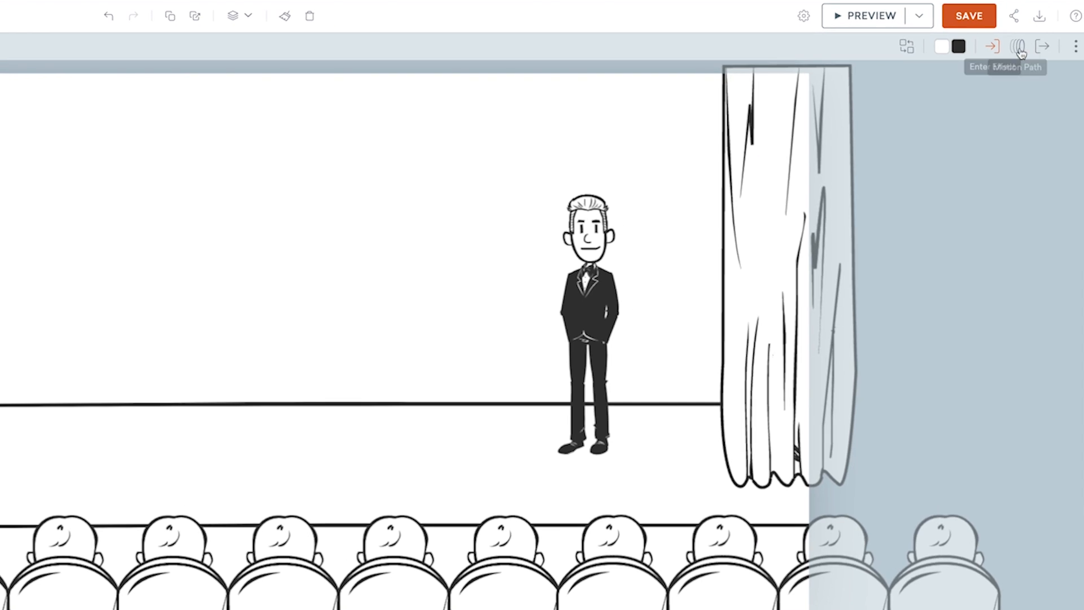
Apply a horizontal Rolling bounce motion path from the Bounce category to the beach ball.
left_click(1080, 36)
left_click(941, 110)
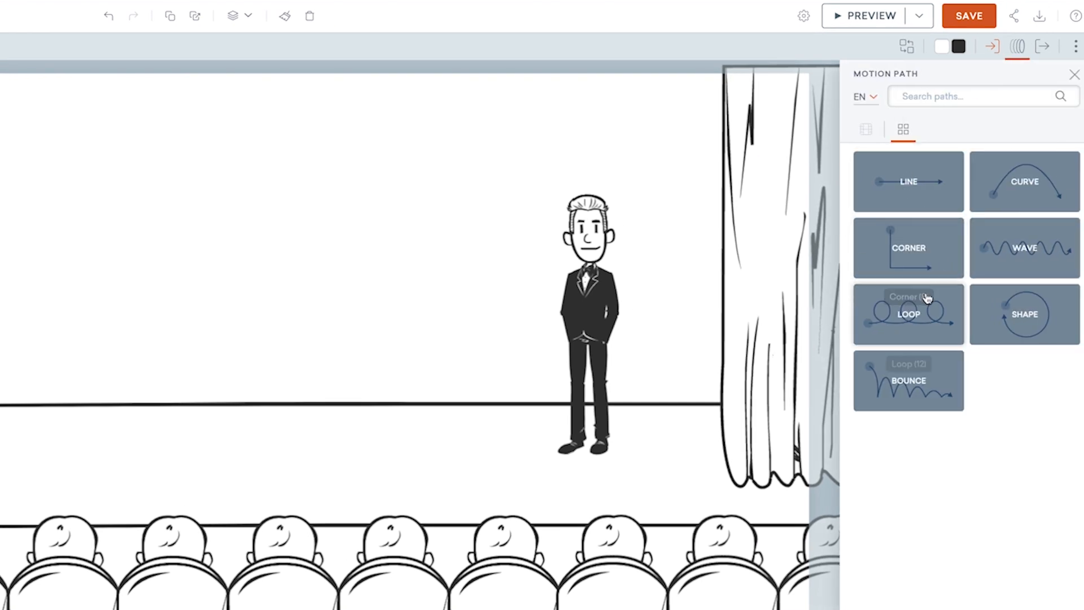
left_click(914, 381)
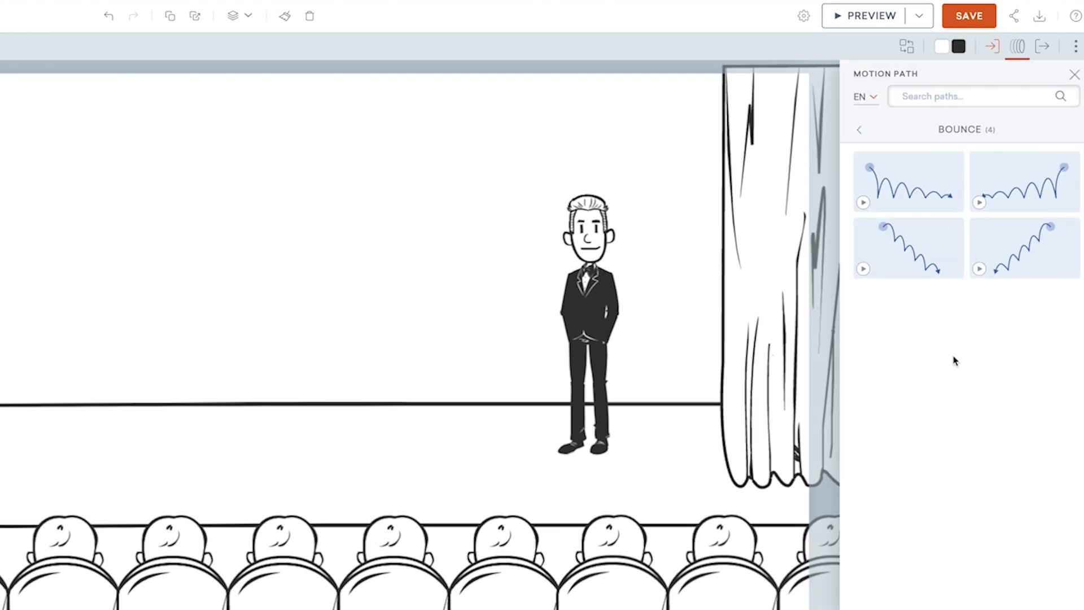
left_click(933, 187)
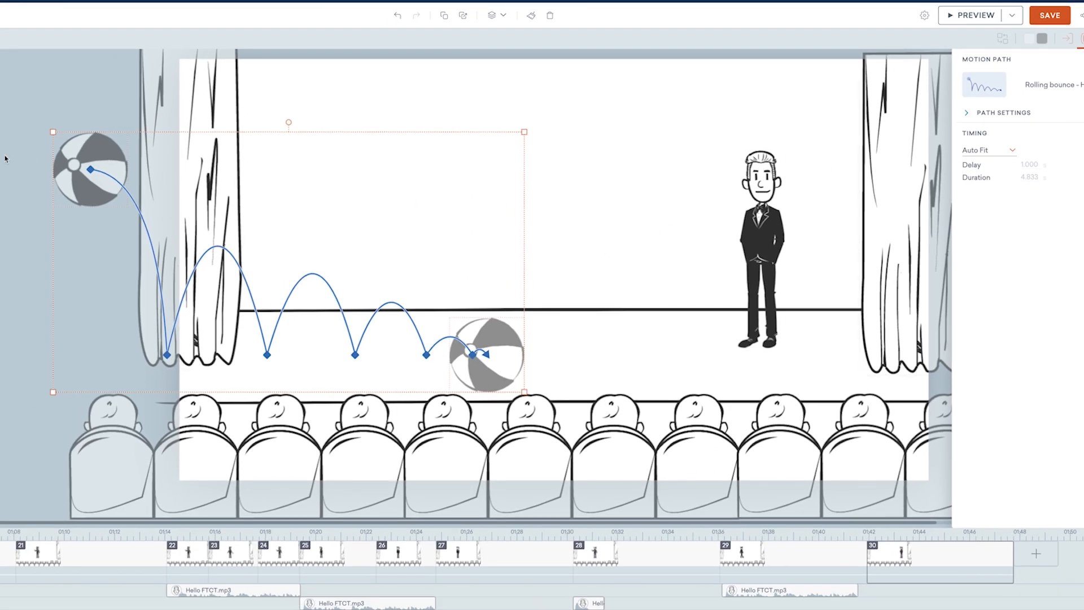
Extend the beach ball's bounce path so it ends near the groom's feet, and preview the scene.
left_click(4, 158)
left_click(76, 161)
left_click_drag(493, 338, 664, 345)
left_click(963, 24)
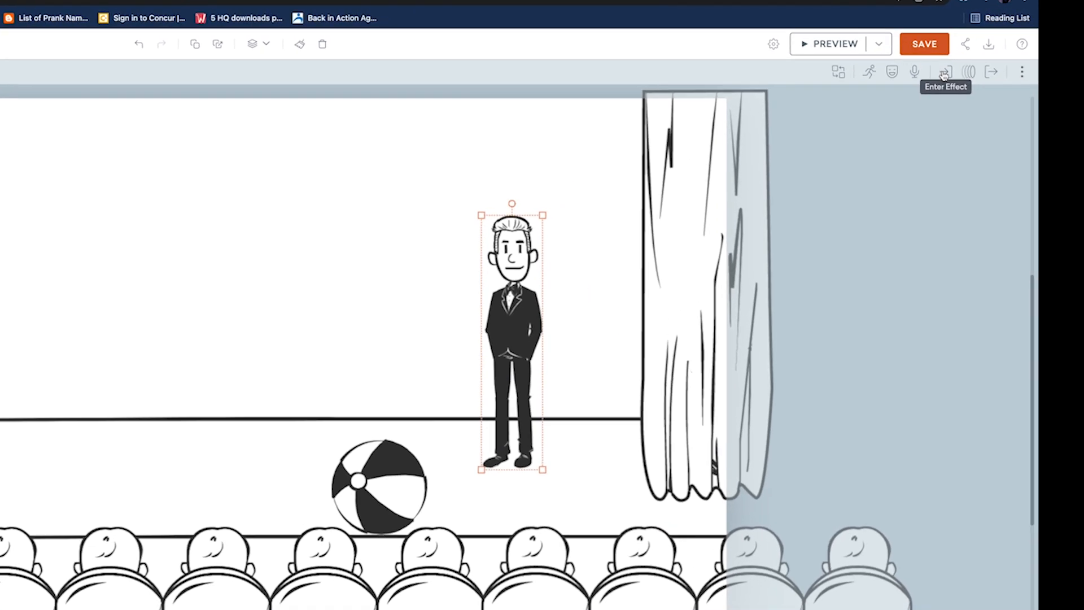
Preview an enter effect from the Whiteboard Animation category for the groom without applying it.
left_click(979, 56)
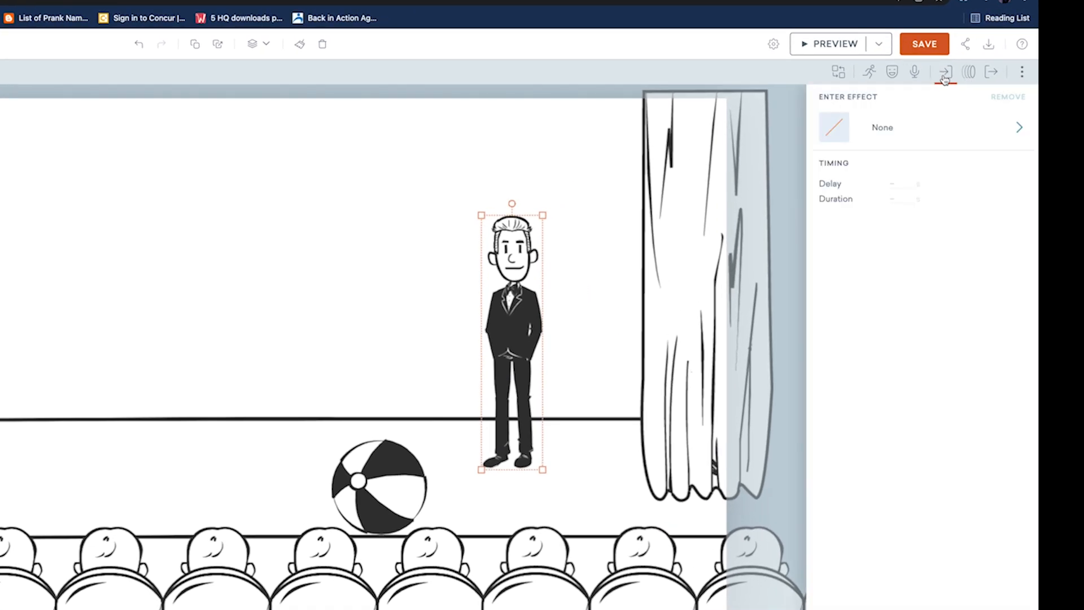
left_click(887, 129)
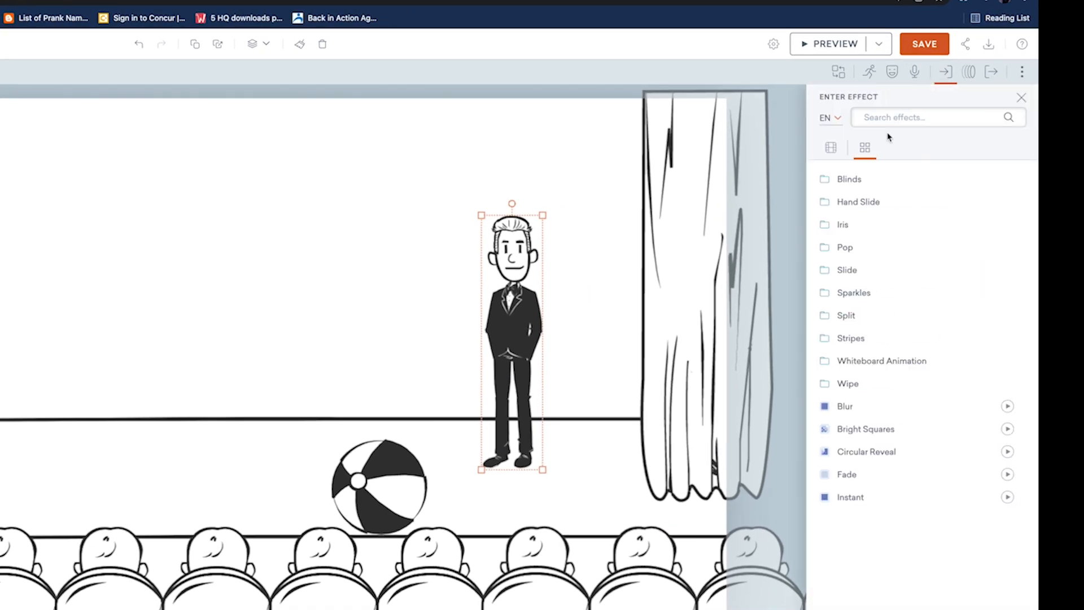
left_click(874, 361)
left_click(982, 270)
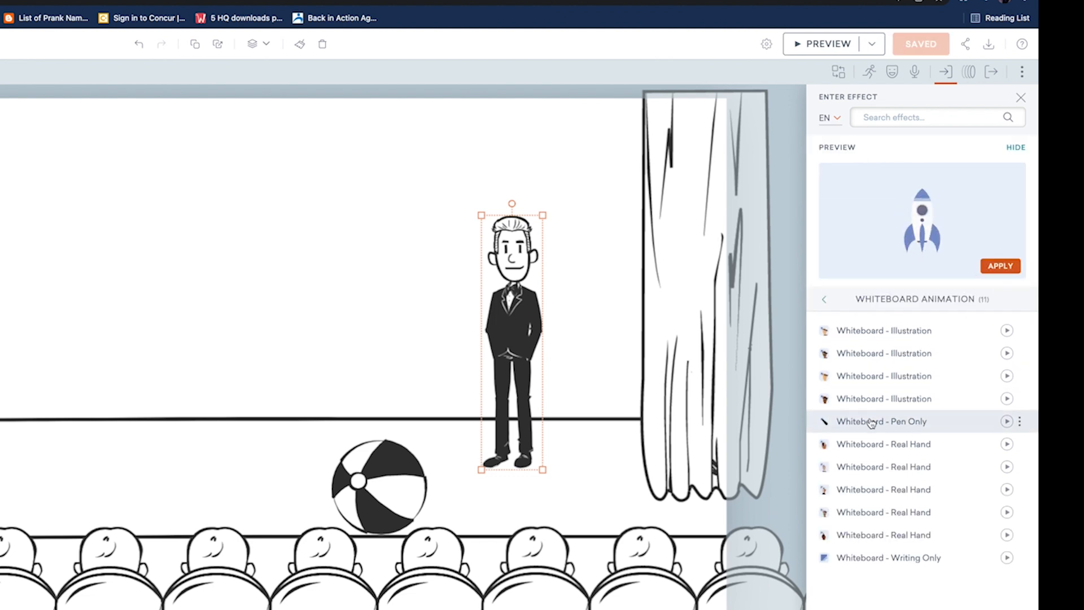
left_click(944, 79)
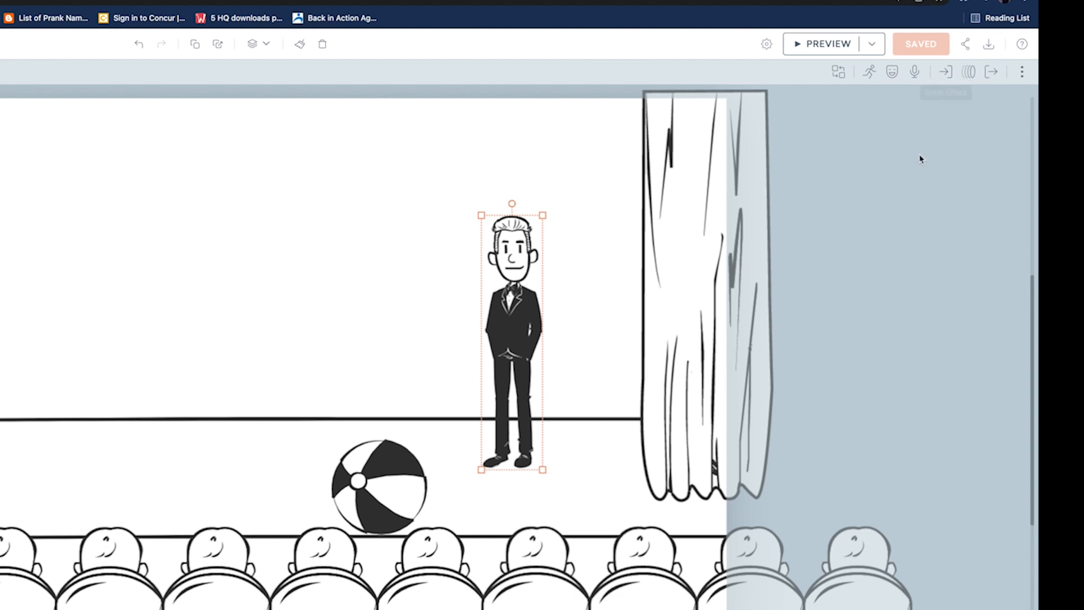
Apply the Whiteboard - Pen Only enter effect to the groom and preview the scene.
left_click(946, 79)
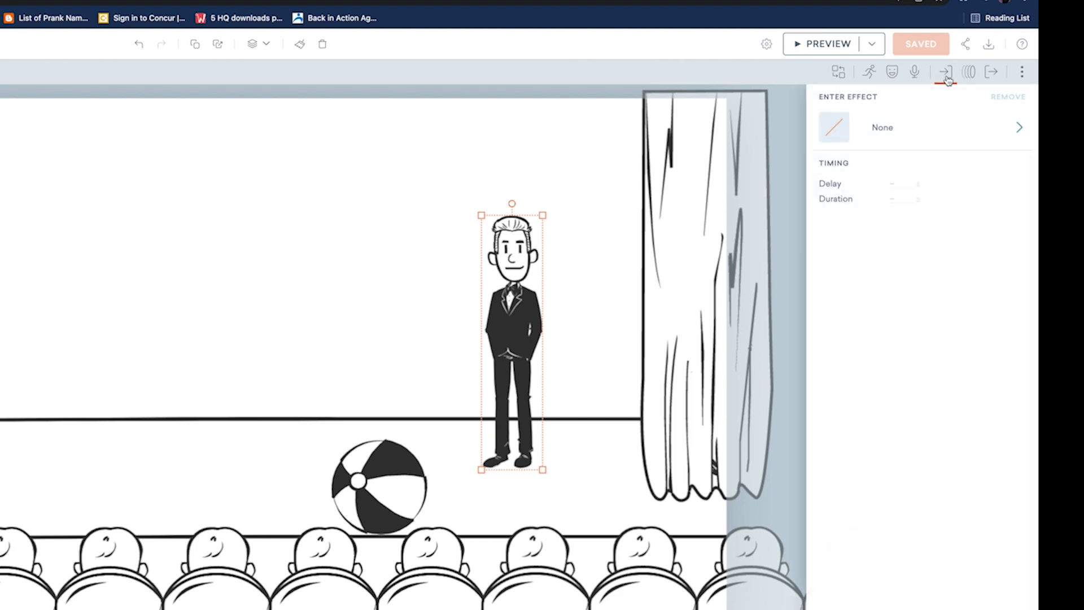
left_click(885, 129)
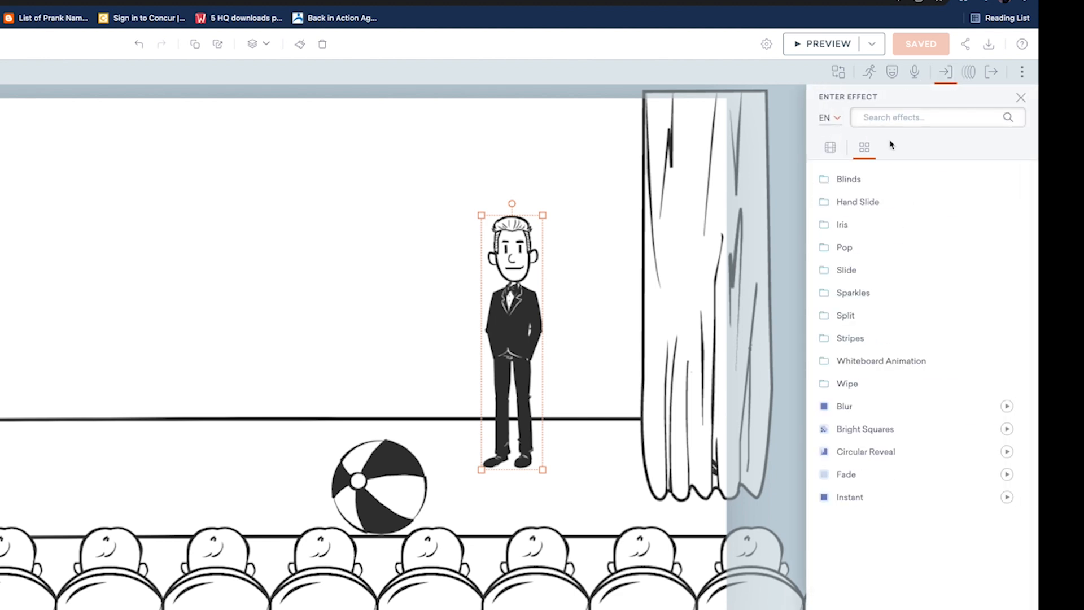
left_click(884, 363)
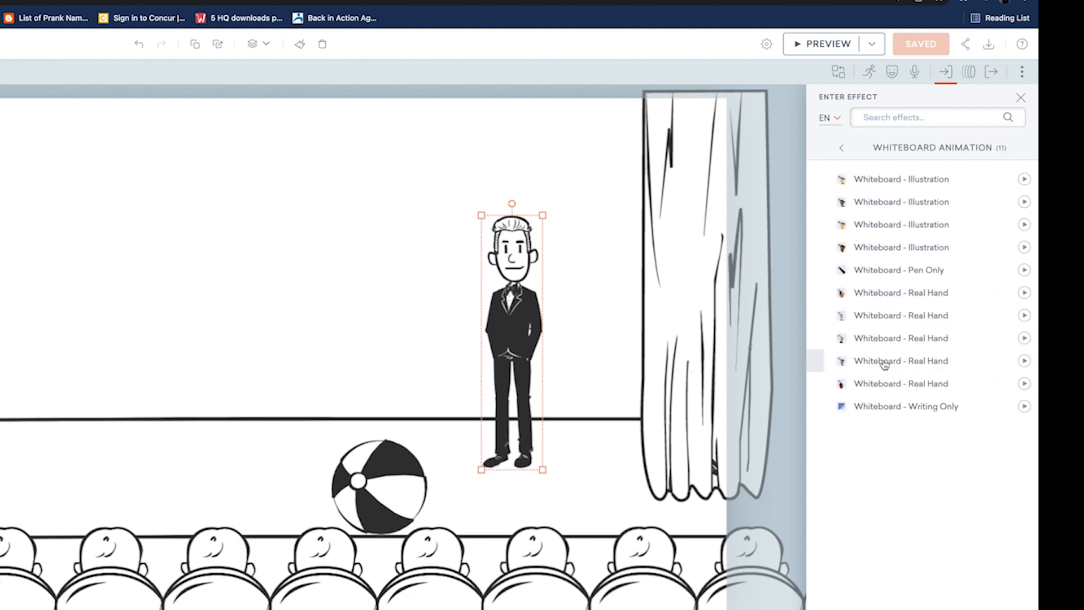
left_click(888, 271)
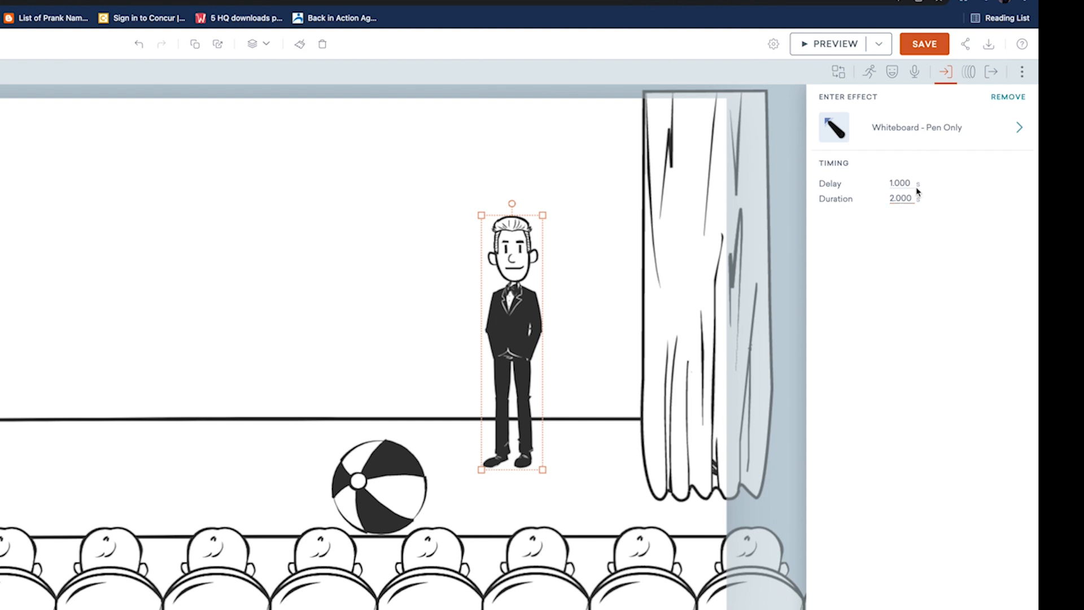
left_click(946, 72)
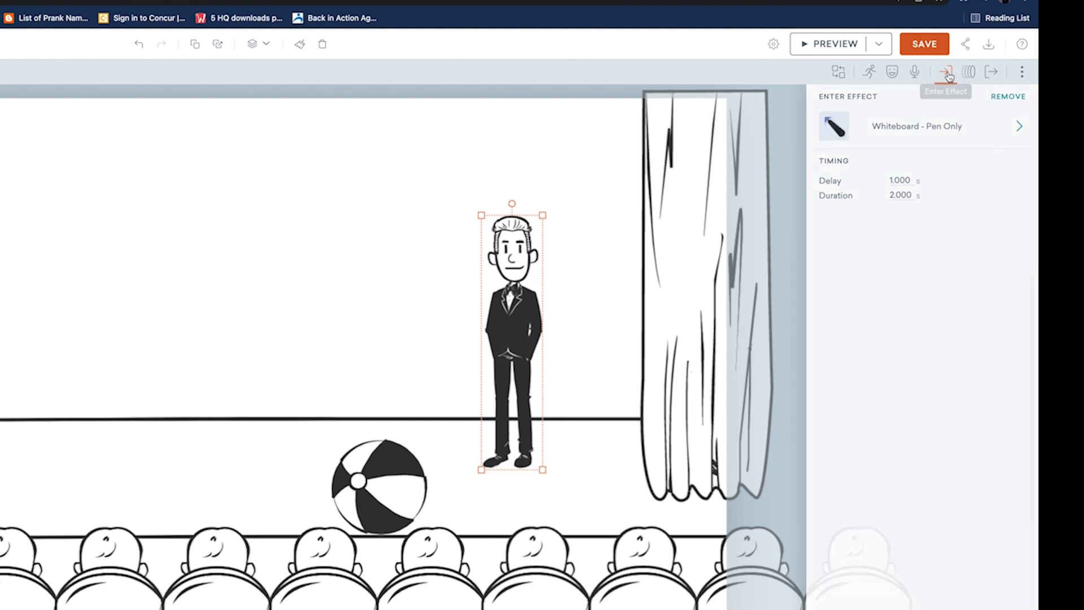
left_click(835, 44)
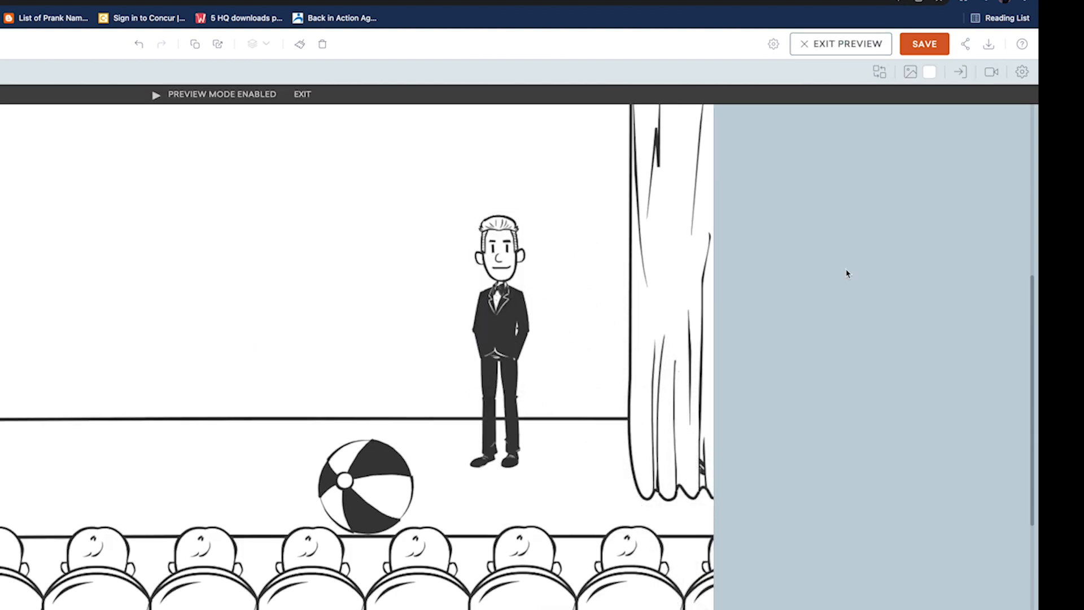
Apply the Whiteboard - Eraser Only exit effect to the beach ball and preview the scene.
left_click(389, 475)
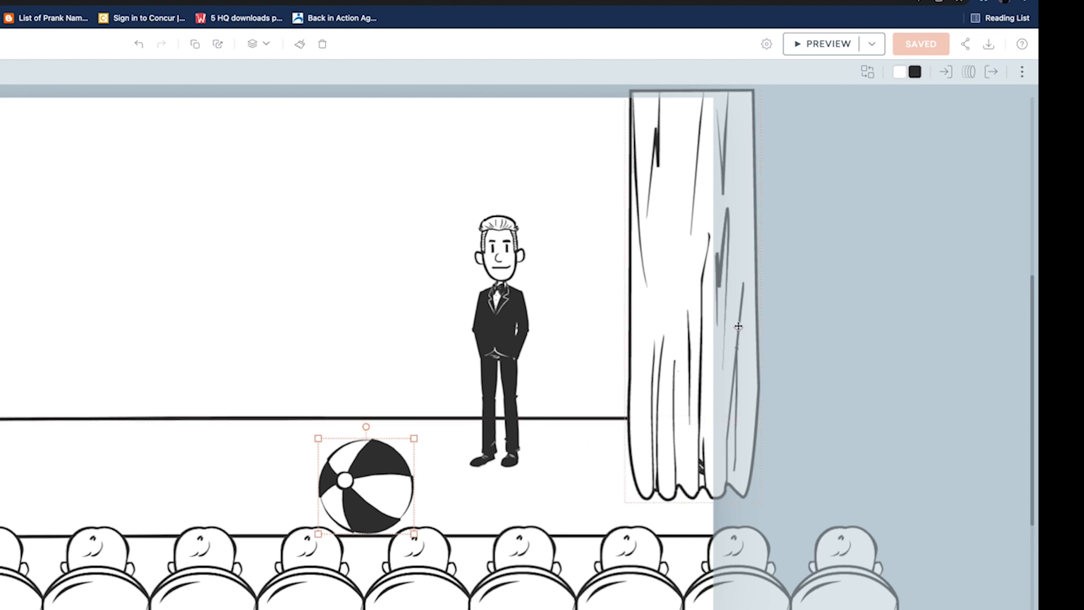
left_click(990, 78)
left_click(901, 129)
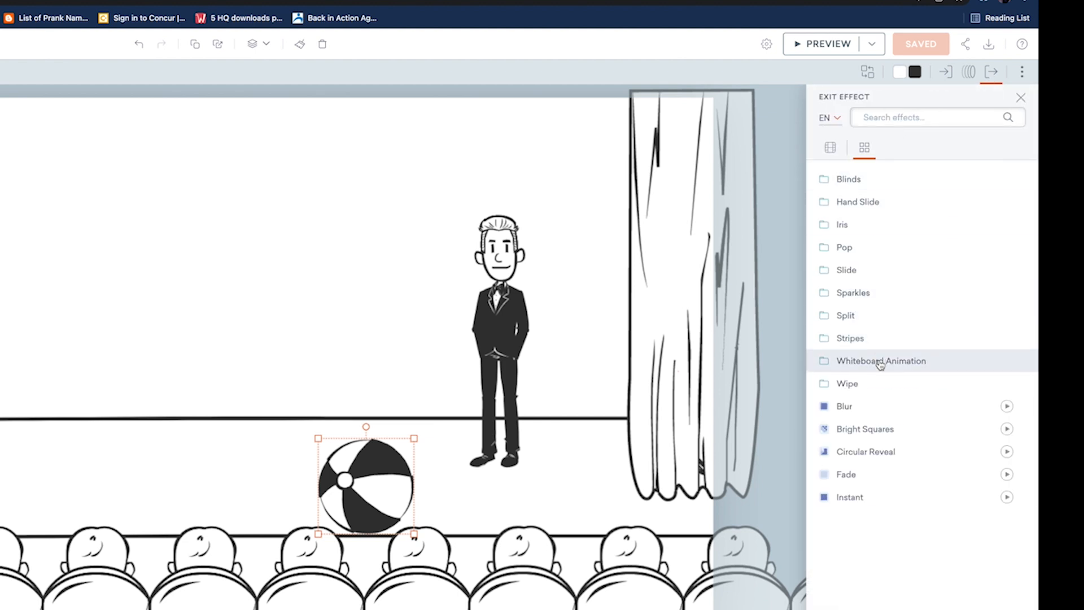
left_click(879, 362)
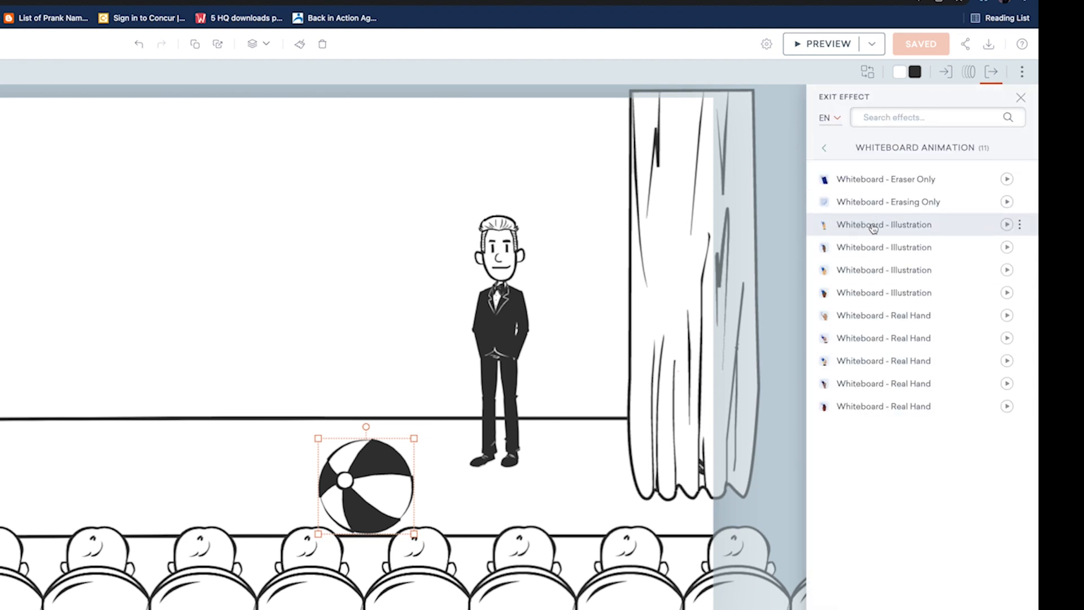
left_click(872, 180)
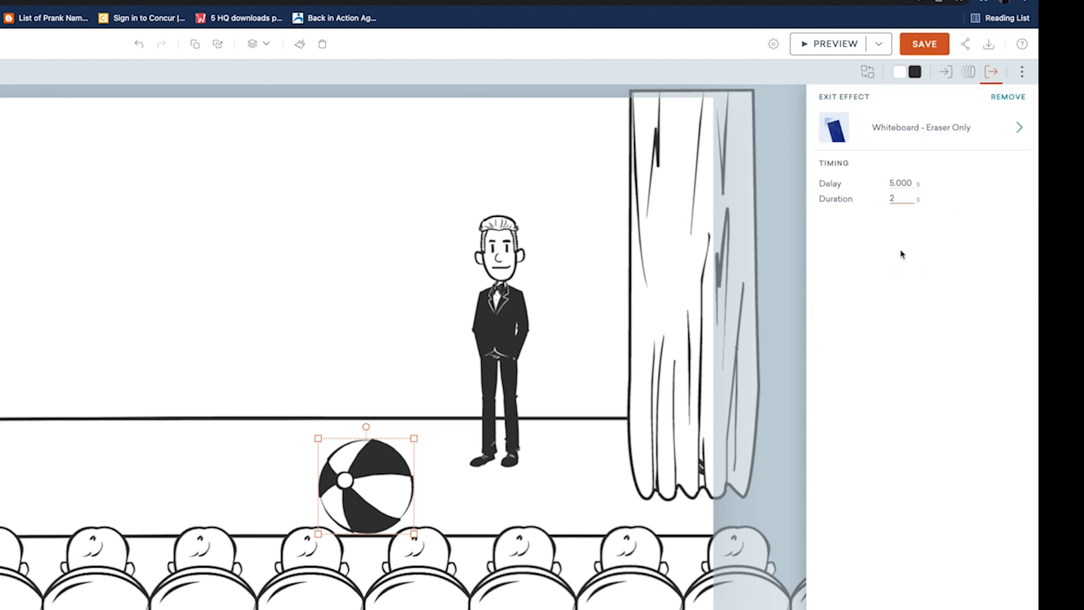
left_click(834, 44)
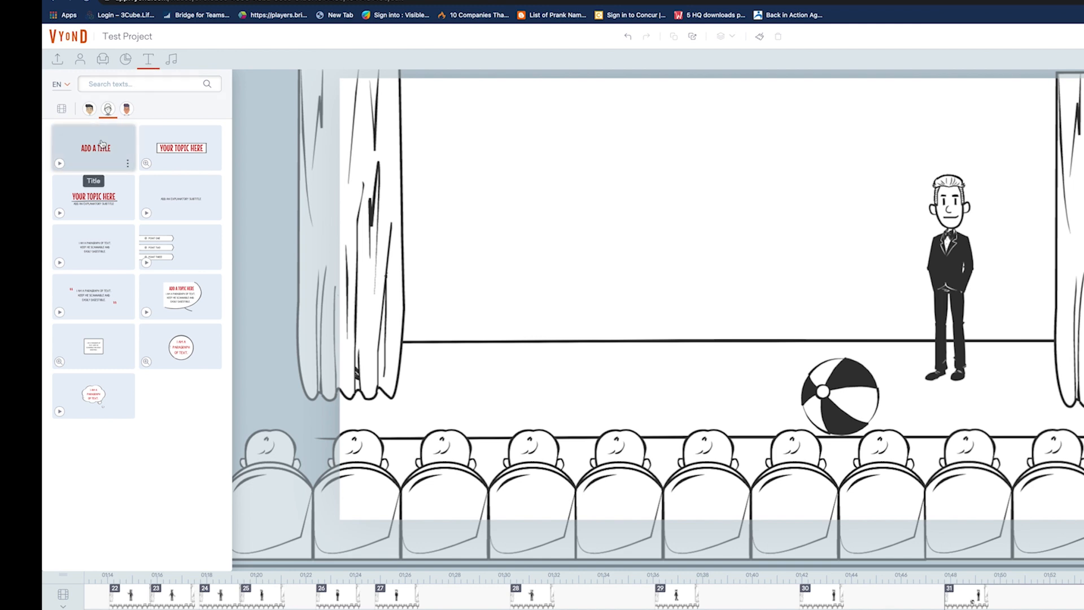
Add the Title text to scene 31, place it high on the stage's back wall, and check its font and paragraph settings.
left_click(101, 144)
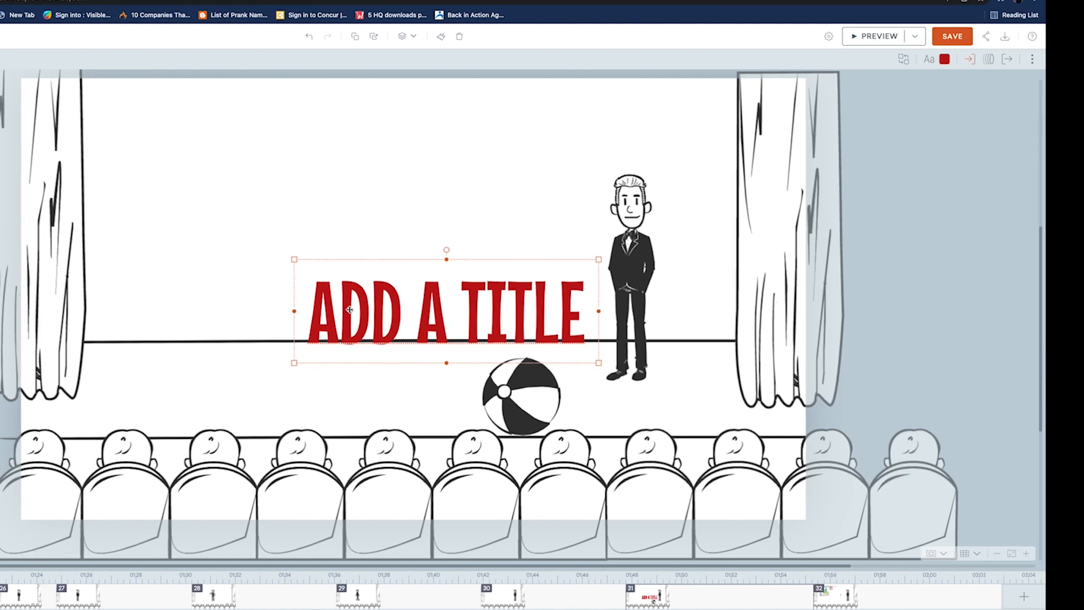
left_click_drag(349, 309, 167, 159)
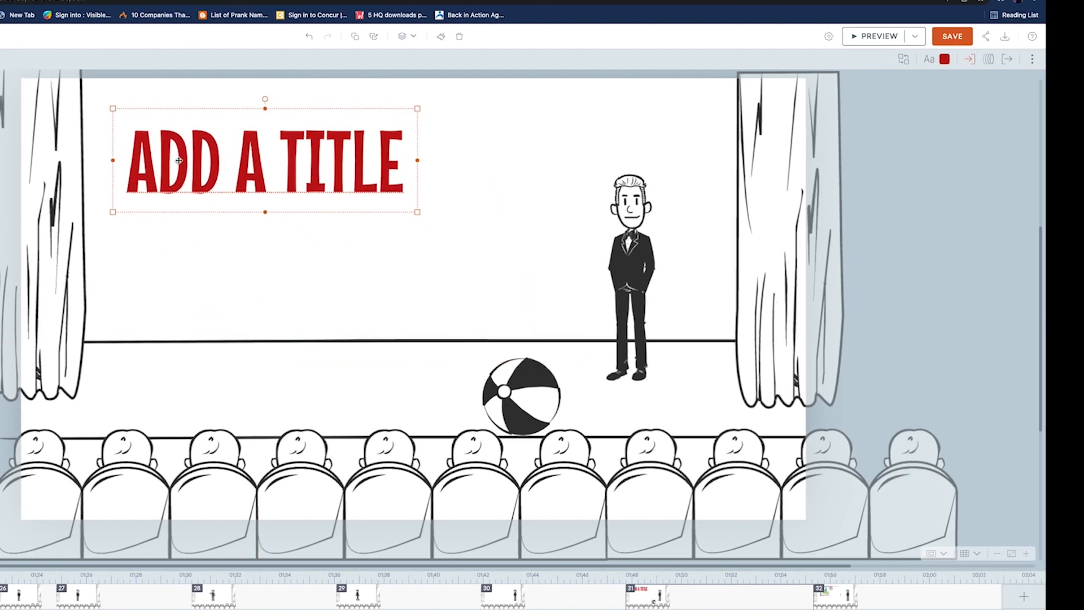
double_click(179, 162)
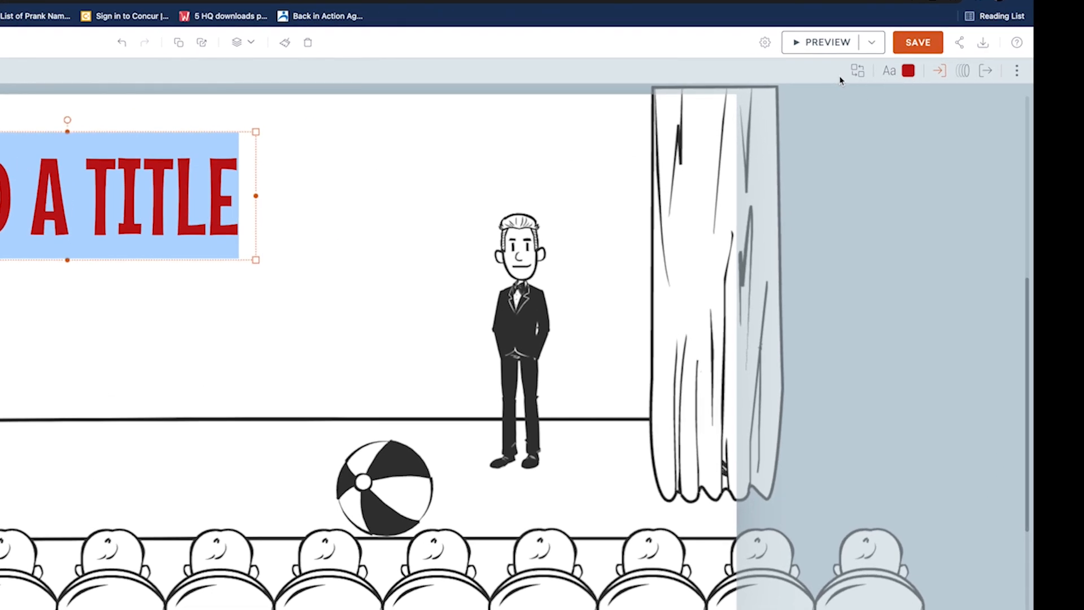
left_click(895, 74)
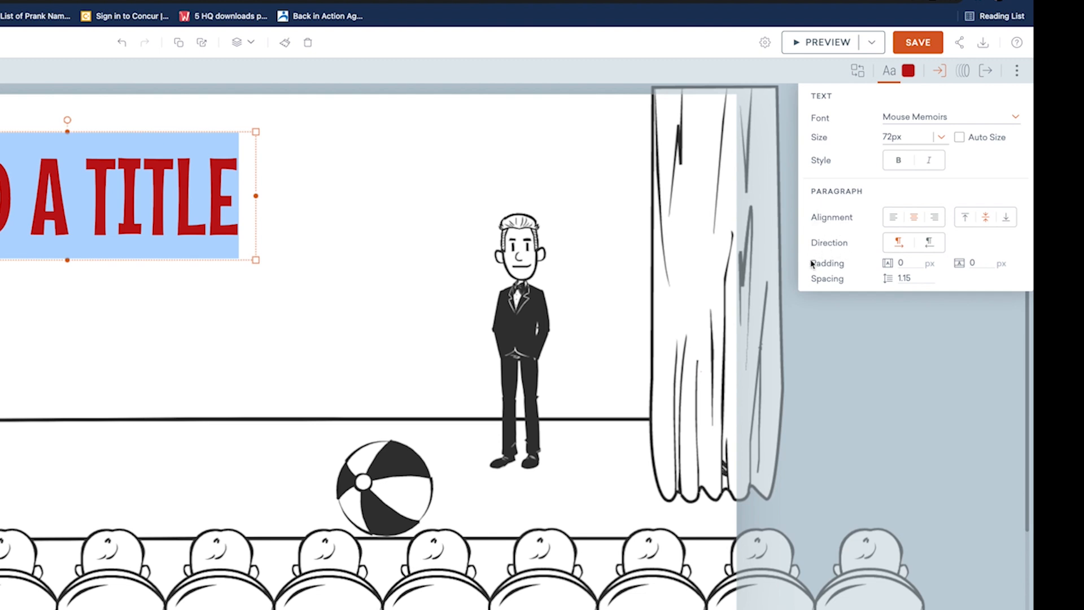
left_click(889, 72)
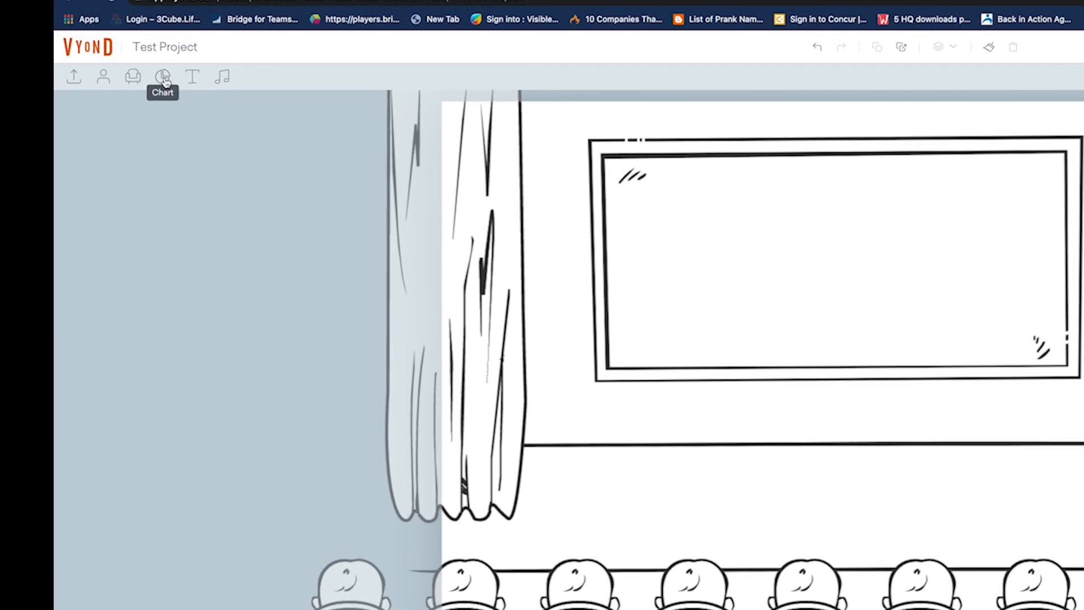
Add the stacked column chart to the scene with the wall board, and shrink and position it inside the board's frame.
left_click(163, 79)
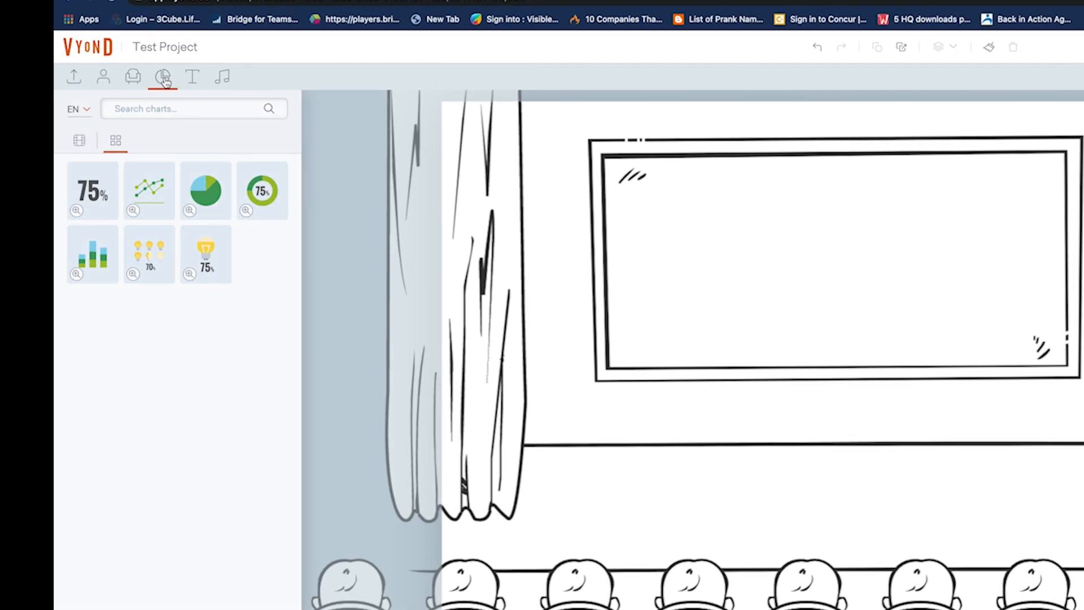
left_click(91, 249)
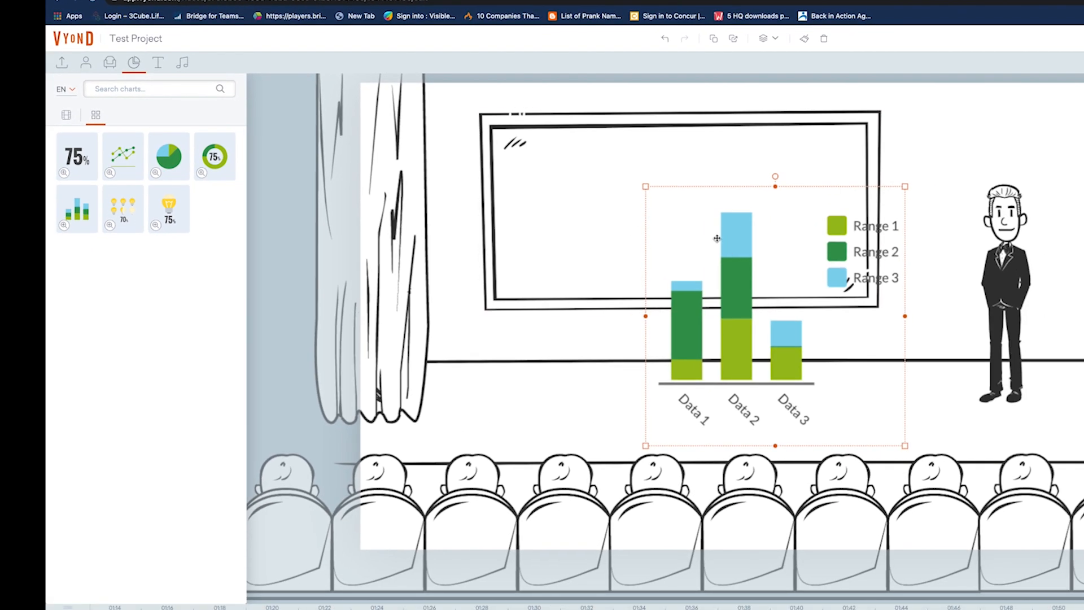
left_click_drag(717, 238, 644, 170)
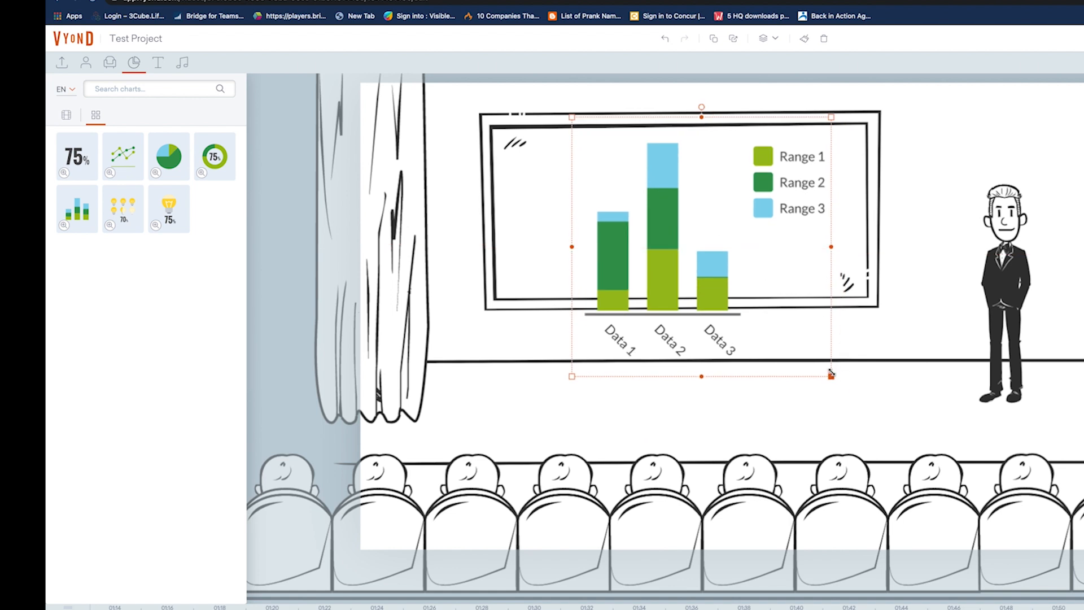
left_click_drag(831, 374, 766, 311)
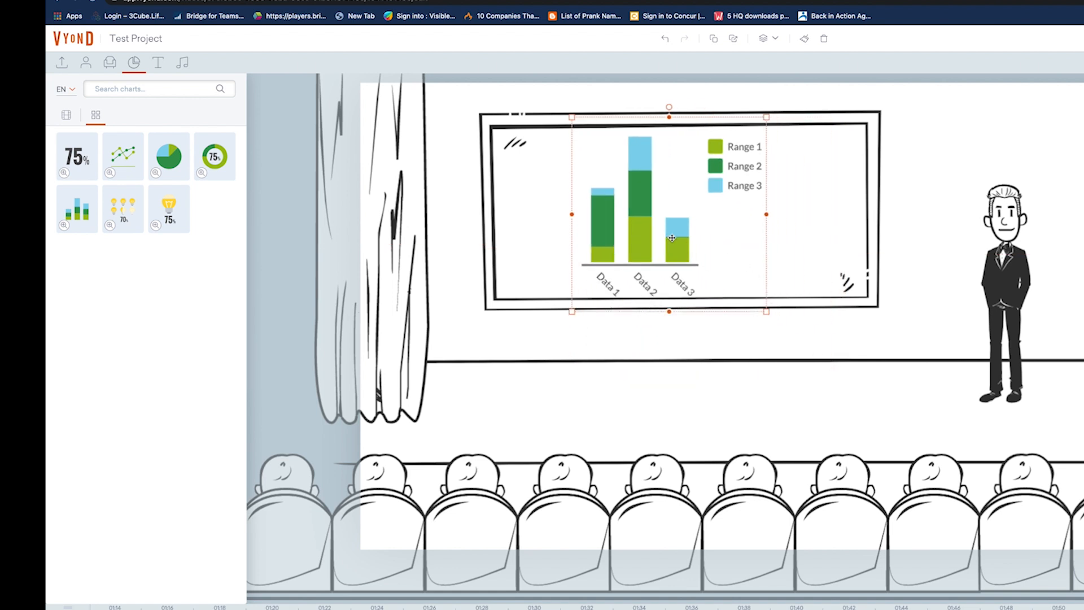
left_click_drag(672, 238, 628, 236)
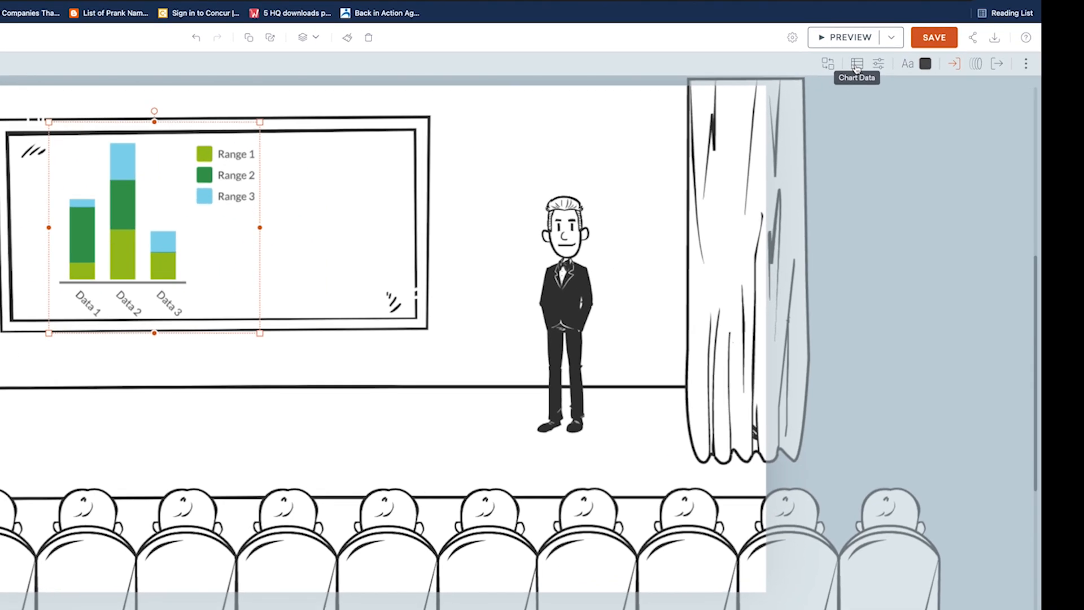
Open the column chart's data table and examine the colour choices for Range 1 and Range 2.
left_click(856, 65)
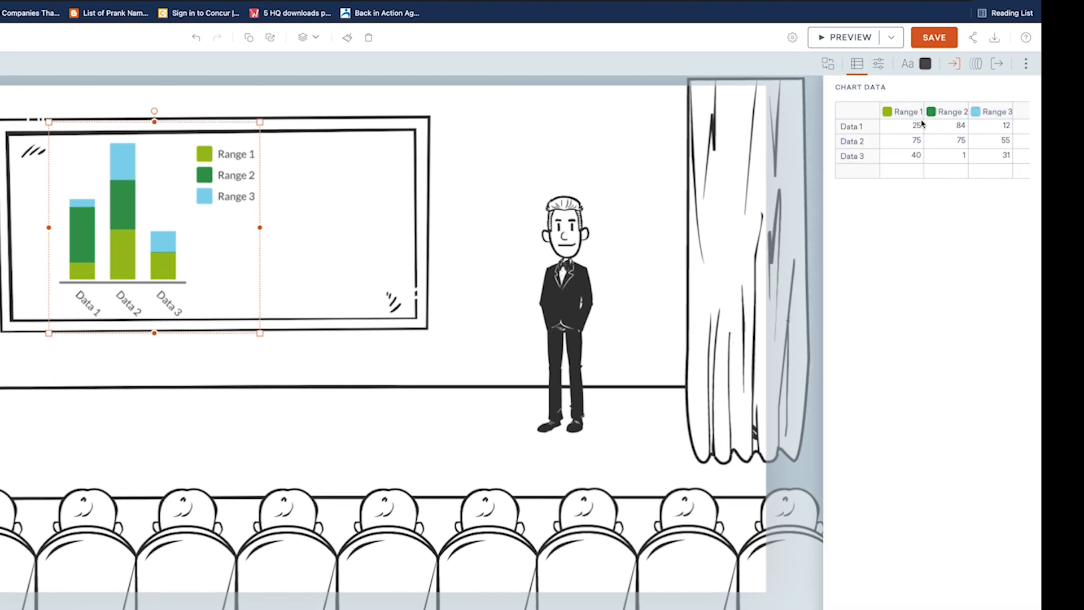
left_click(888, 113)
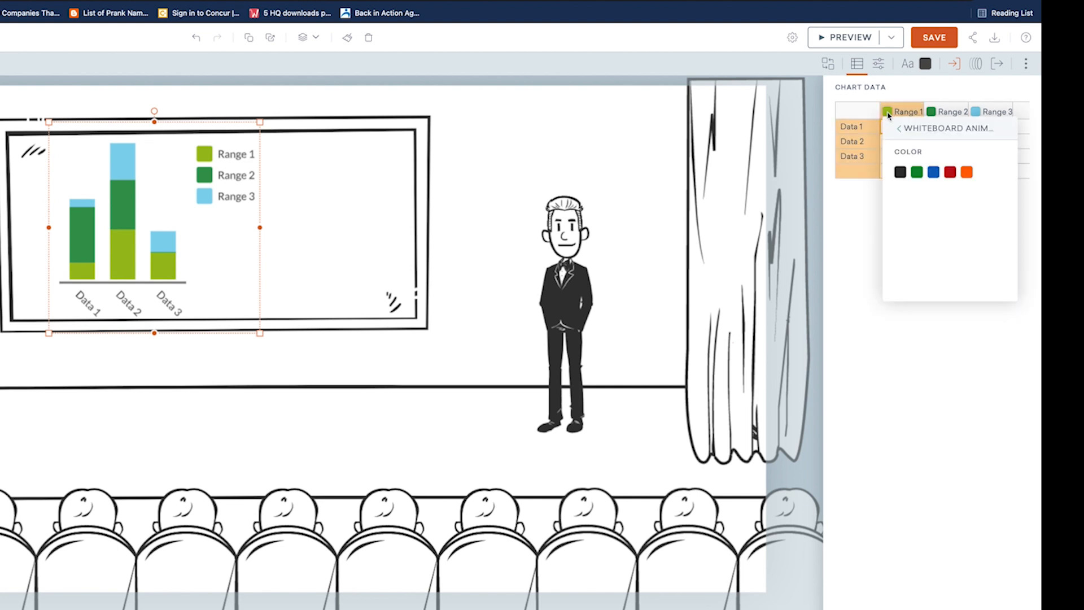
left_click(951, 173)
left_click(933, 113)
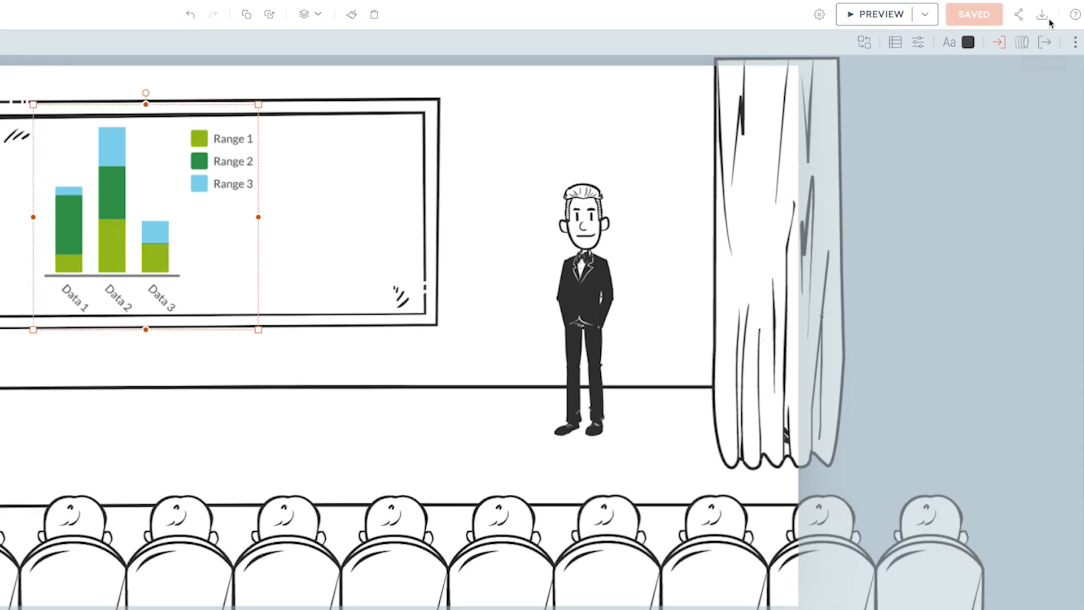
Generate the project as a downloadable Full HD 1080p video.
left_click(1042, 17)
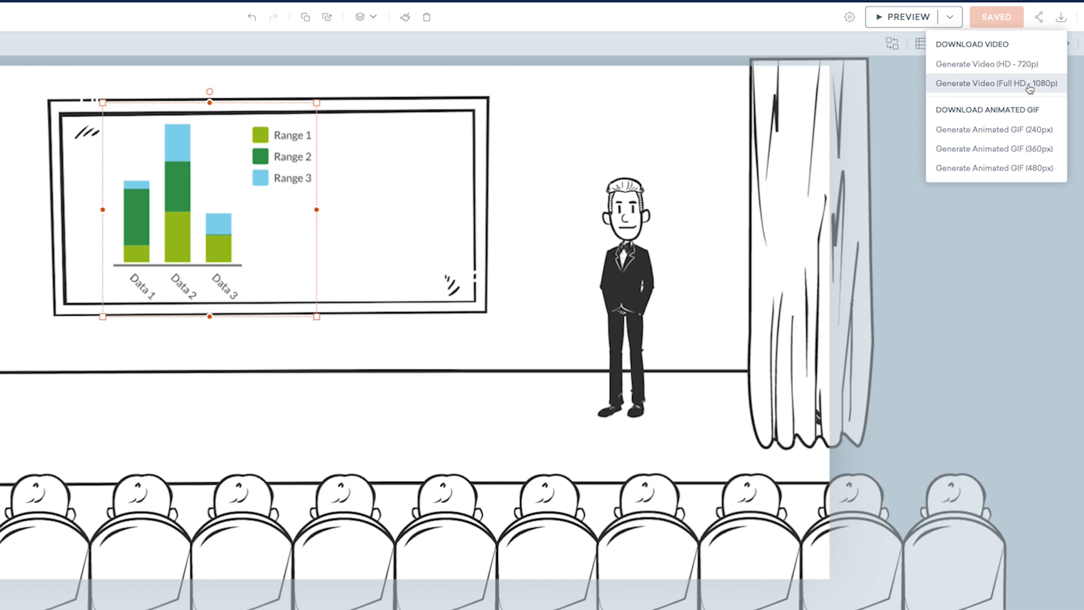
left_click(1029, 86)
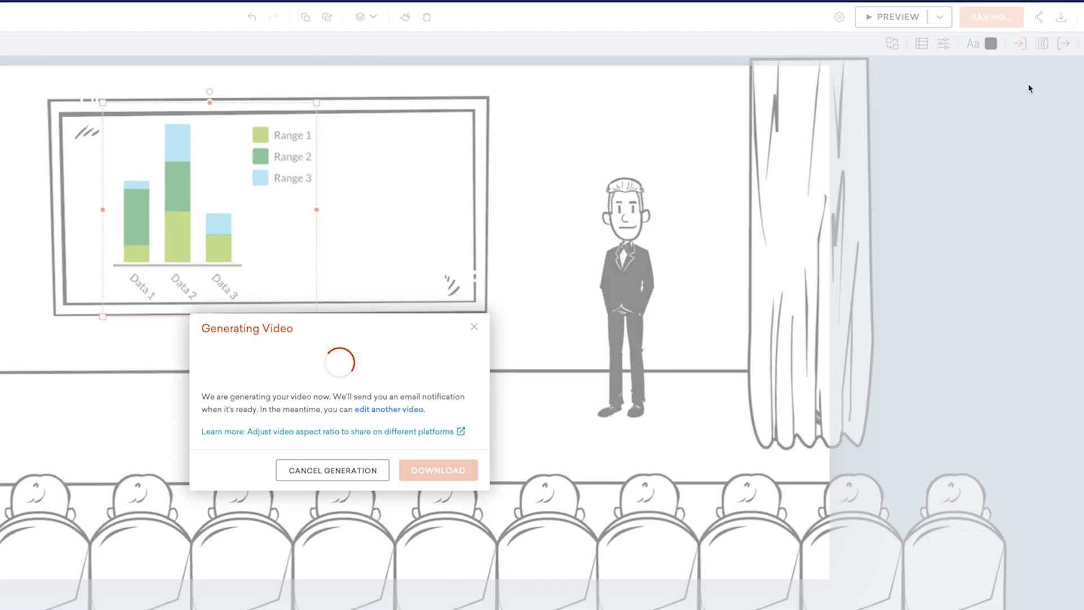